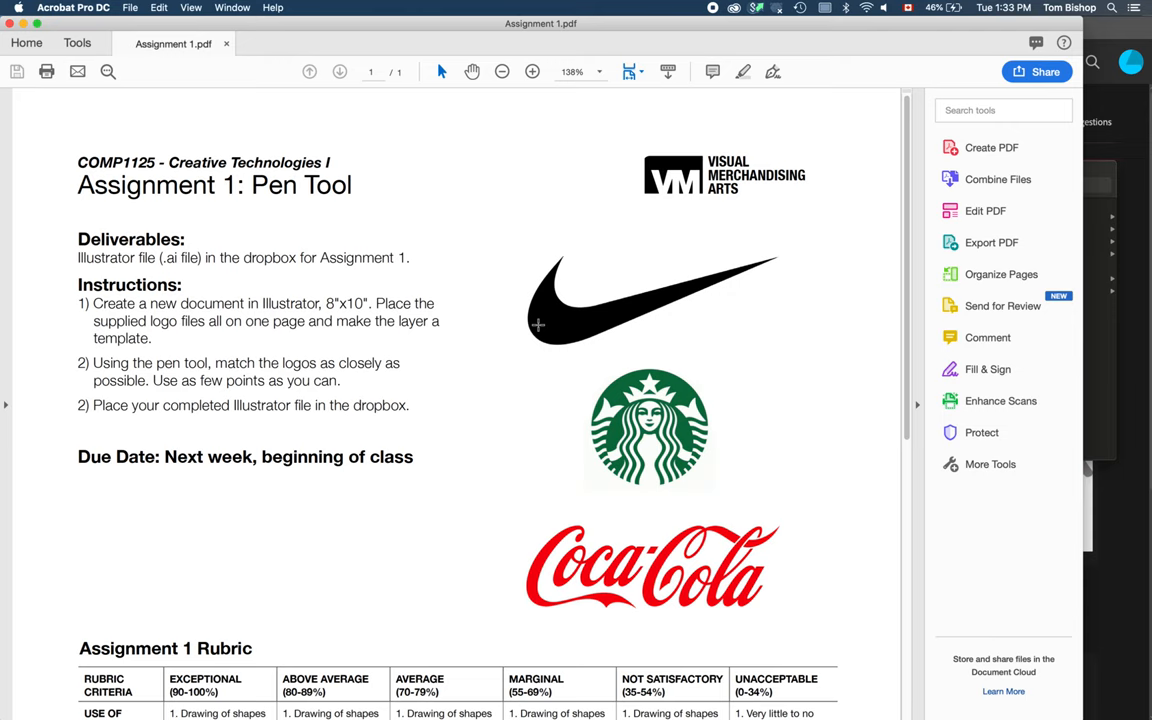
Step: Switch from the assignment PDF to Adobe Illustrator
key("super+Tab")
key("super+Tab")
key("super+Tab")
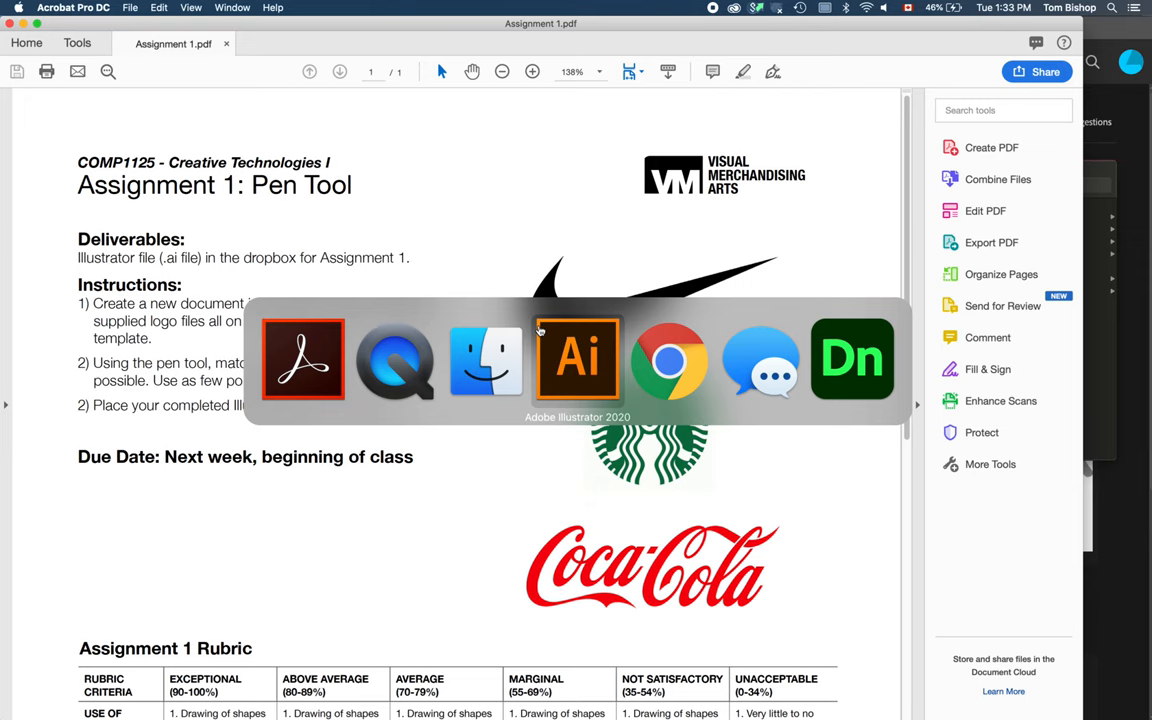
key("super+Tab")
key("super+Tab")
key("super+Tab")
key("super+Tab")
key("super+Tab")
key("super+Tab")
key("super+Tab")
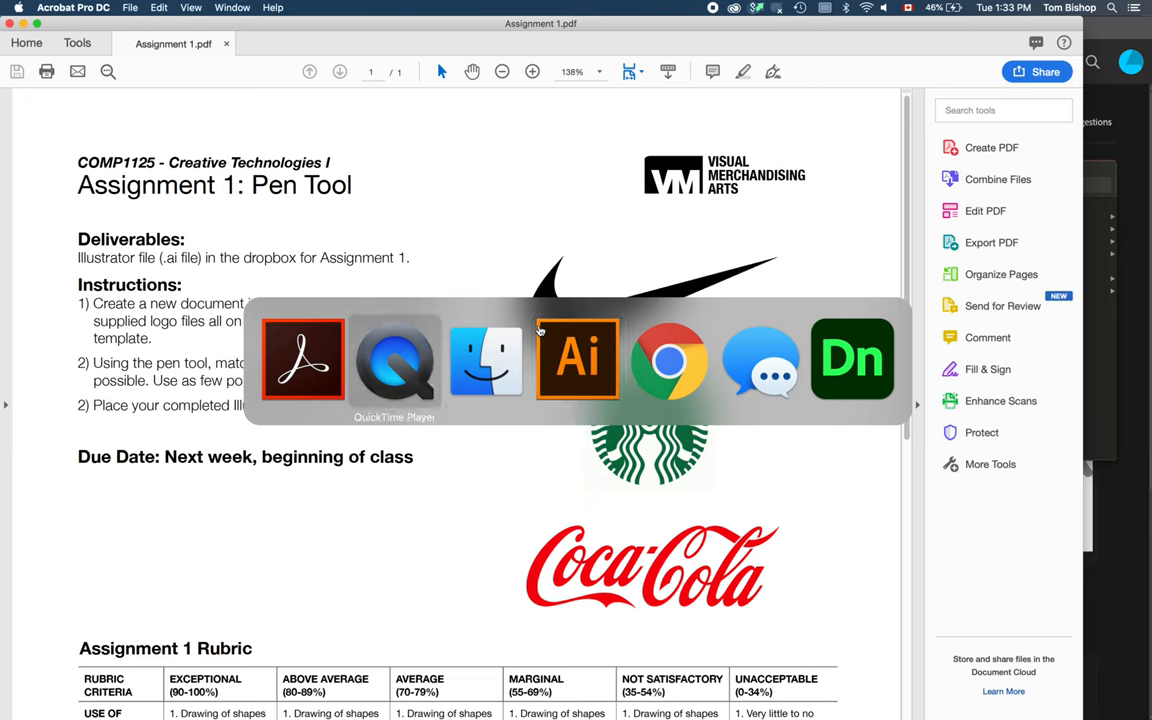
key("super+Tab")
key("super+Tab")
key("super+Tab")
key("super+Tab")
key("super+Tab")
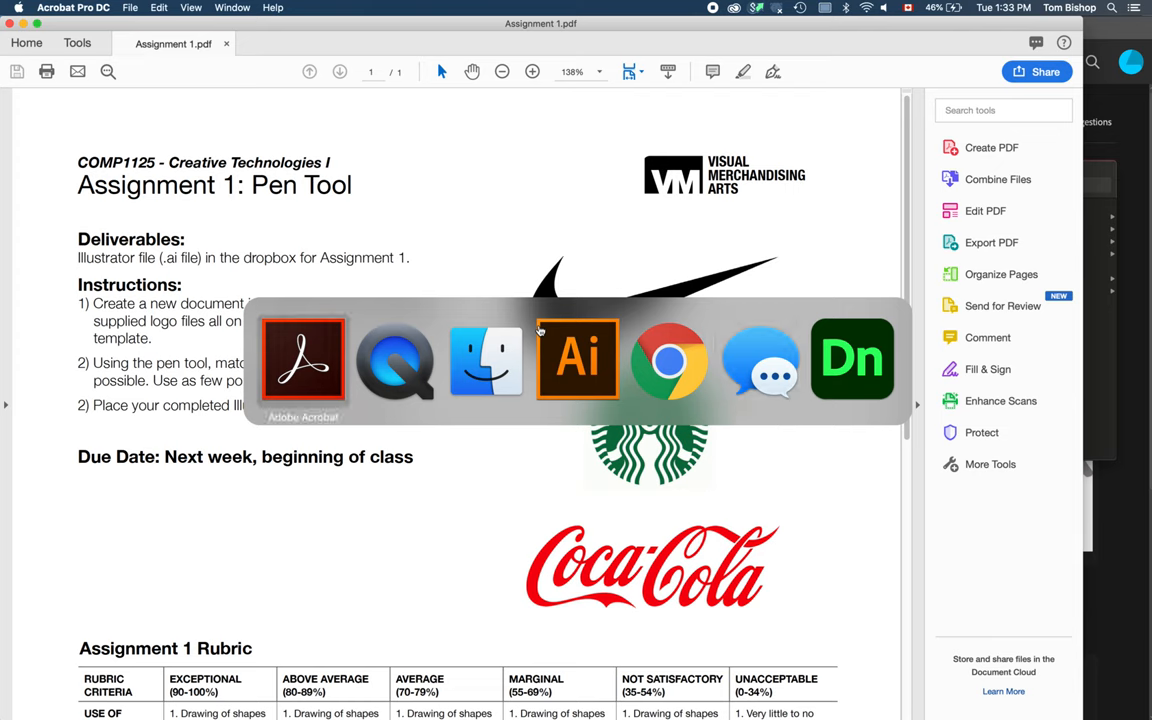
key("super+Tab")
key("super+Tab")
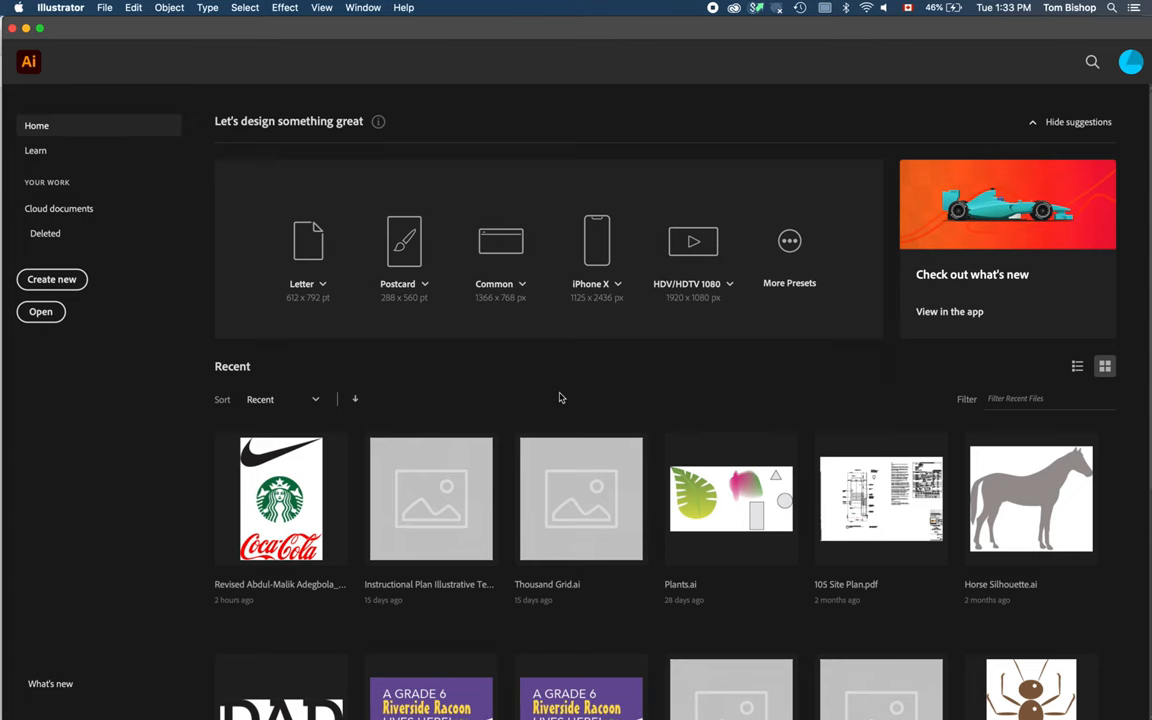
Step: Create a new document 8 in wide and 10 in tall
left_click(104, 8)
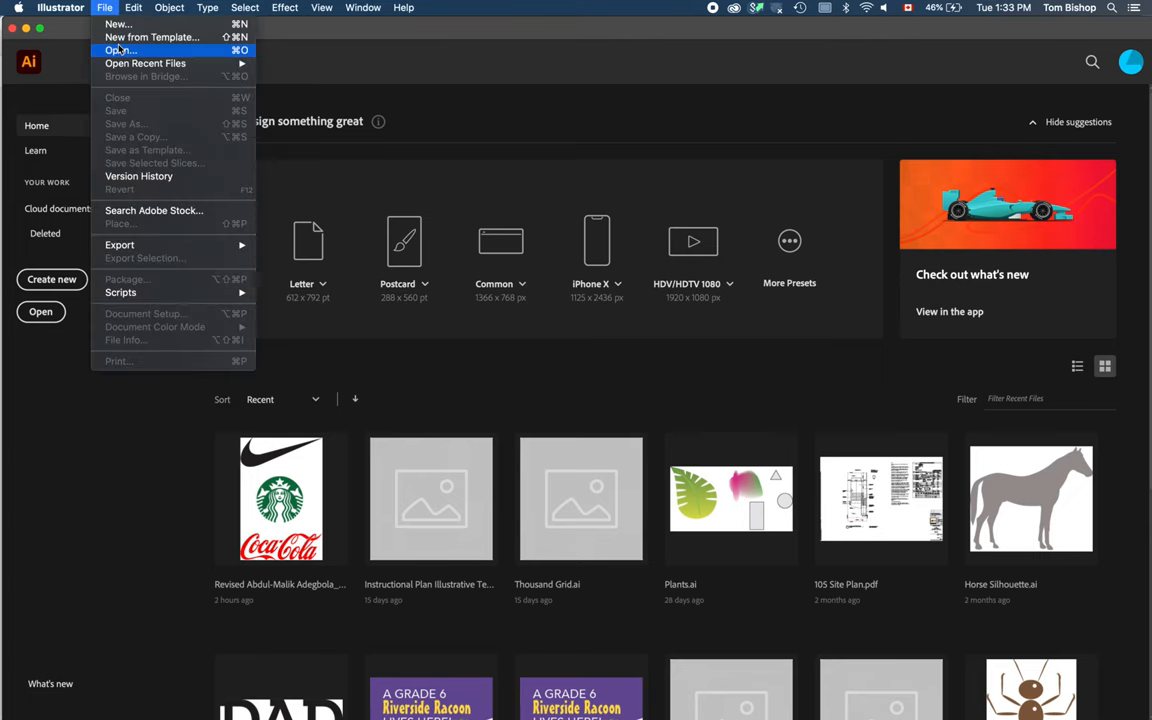
left_click(116, 23)
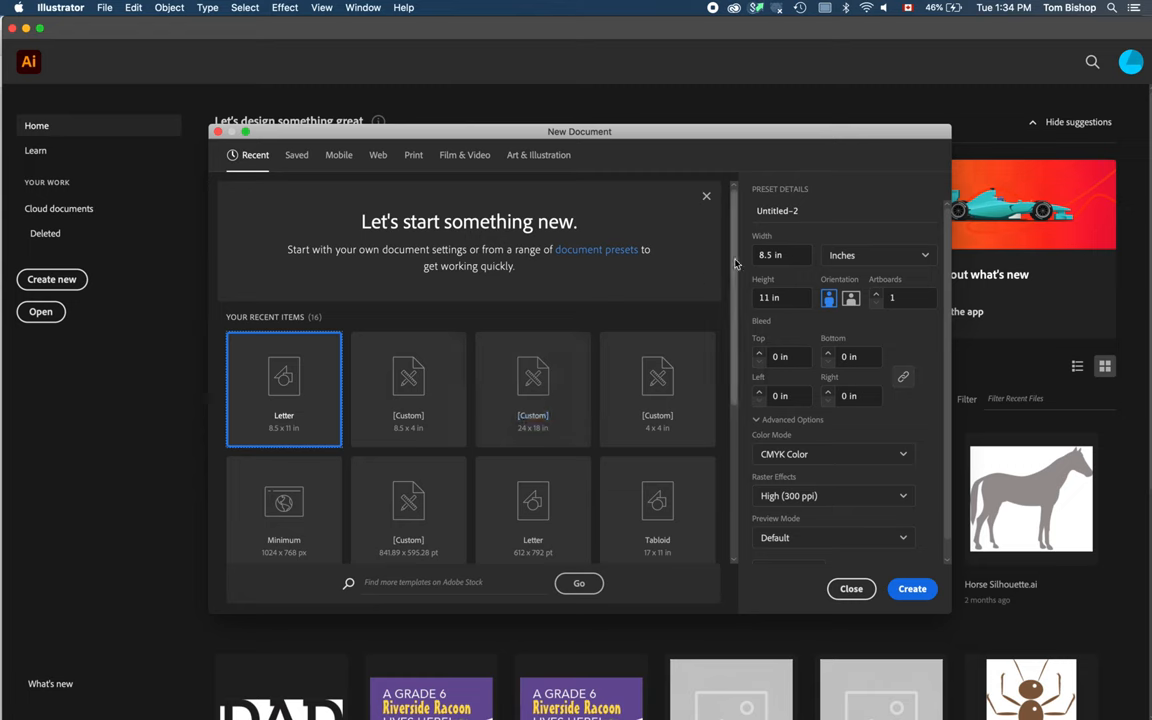
left_click_drag(787, 259, 745, 258)
type("8")
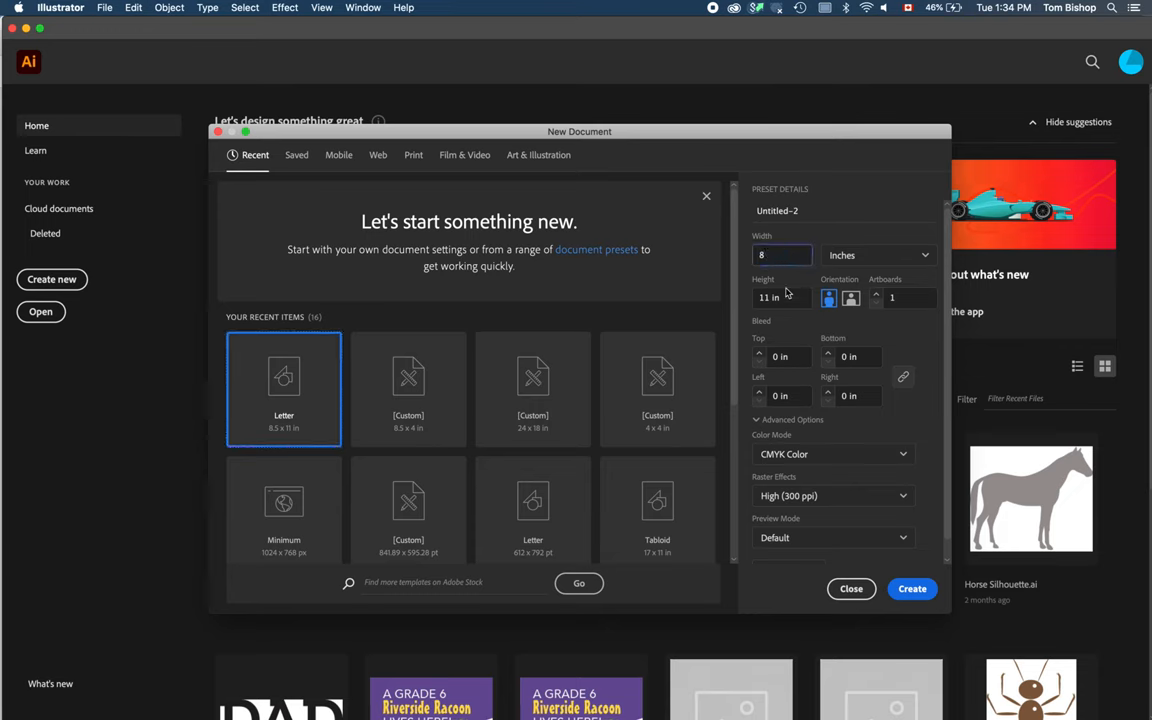
left_click_drag(787, 298, 755, 297)
type("10")
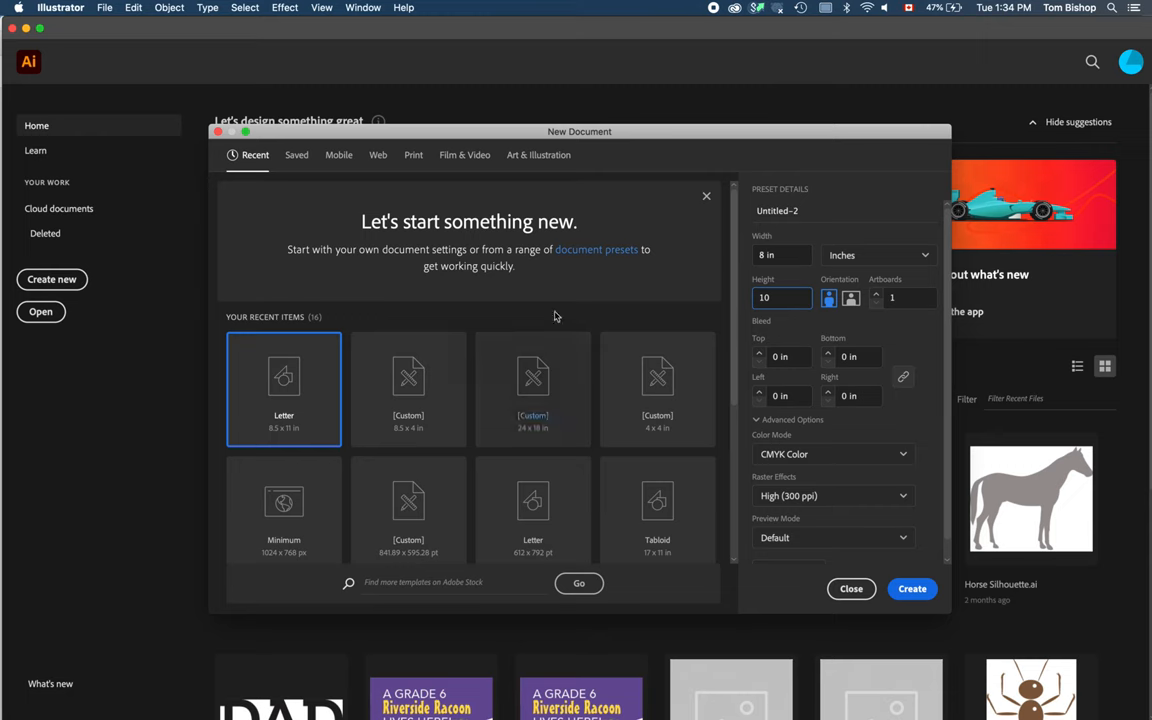
left_click(860, 256)
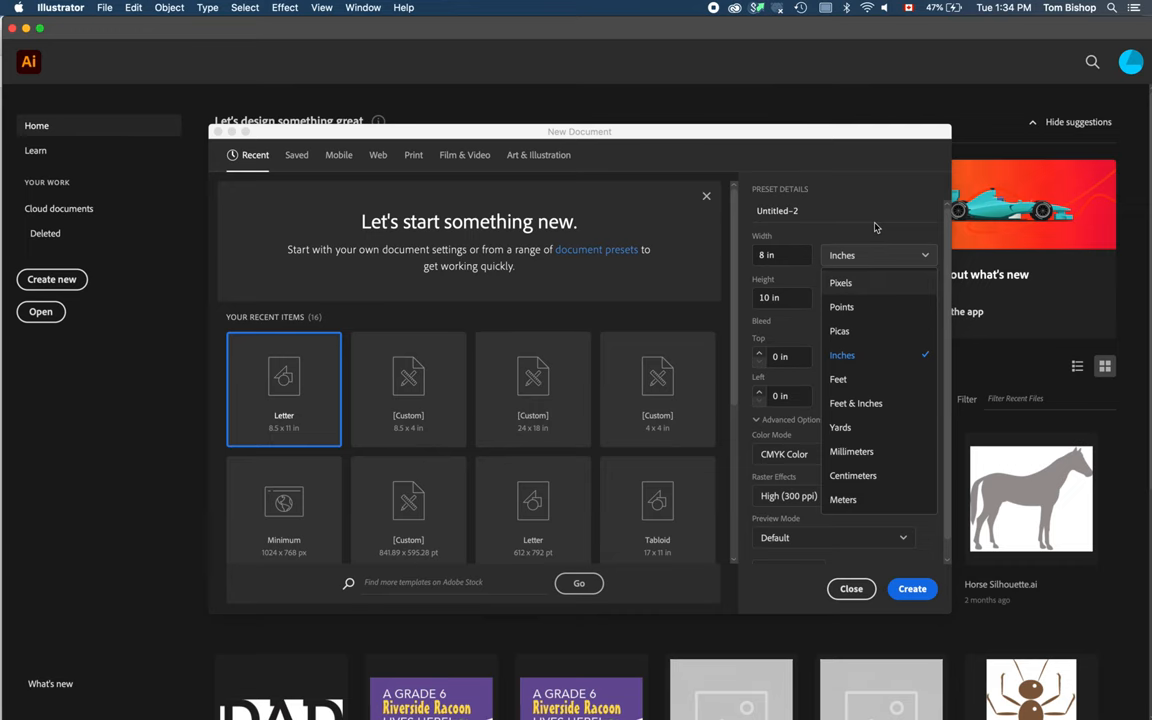
left_click(799, 331)
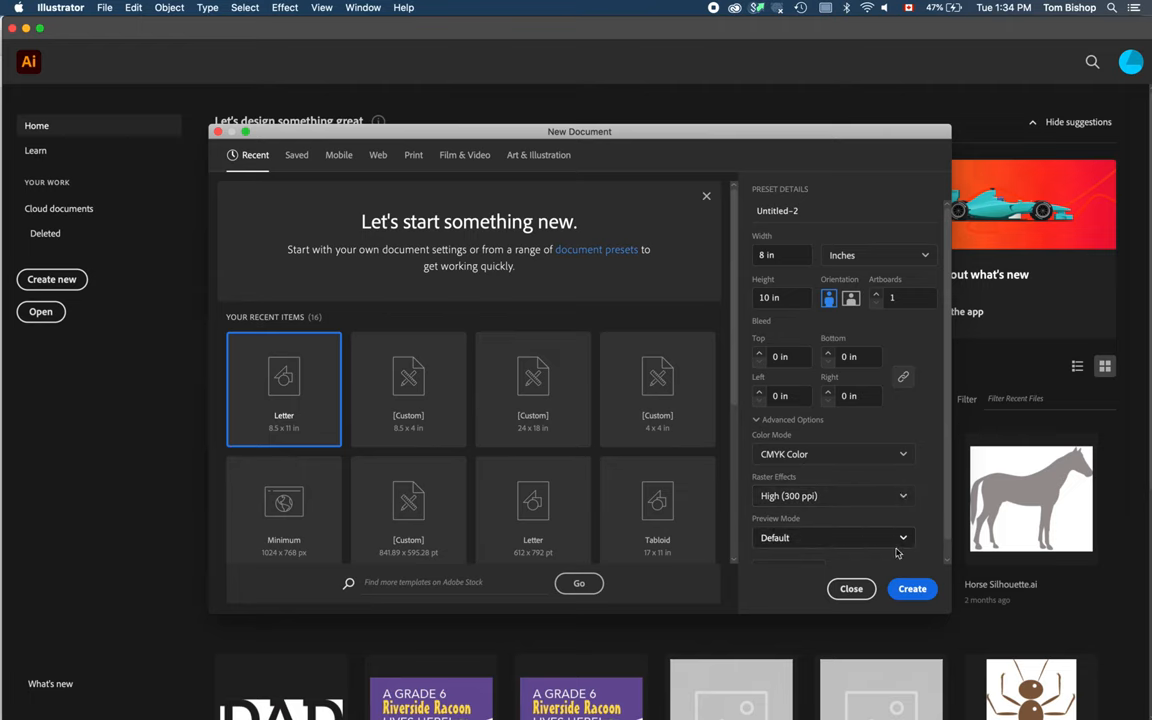
left_click(913, 589)
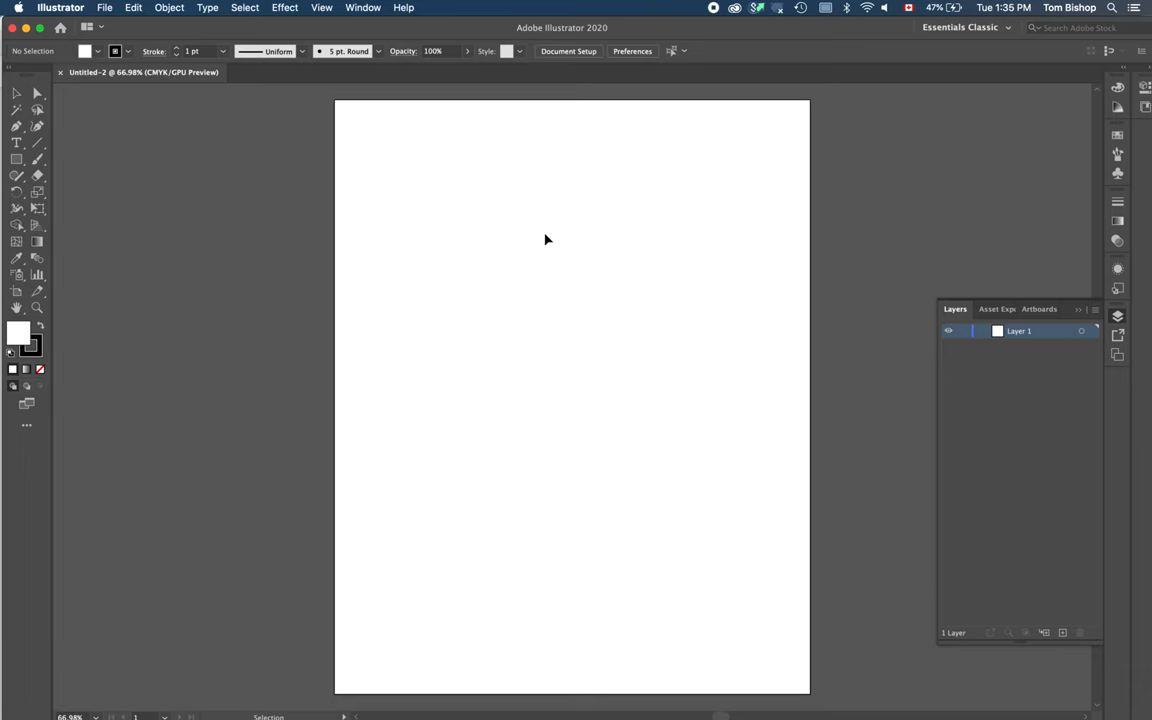
Step: Check the assignment instructions, then place NikeLogo.png from the Week 1 folder near the artboard's top-left corner
key("super+Tab")
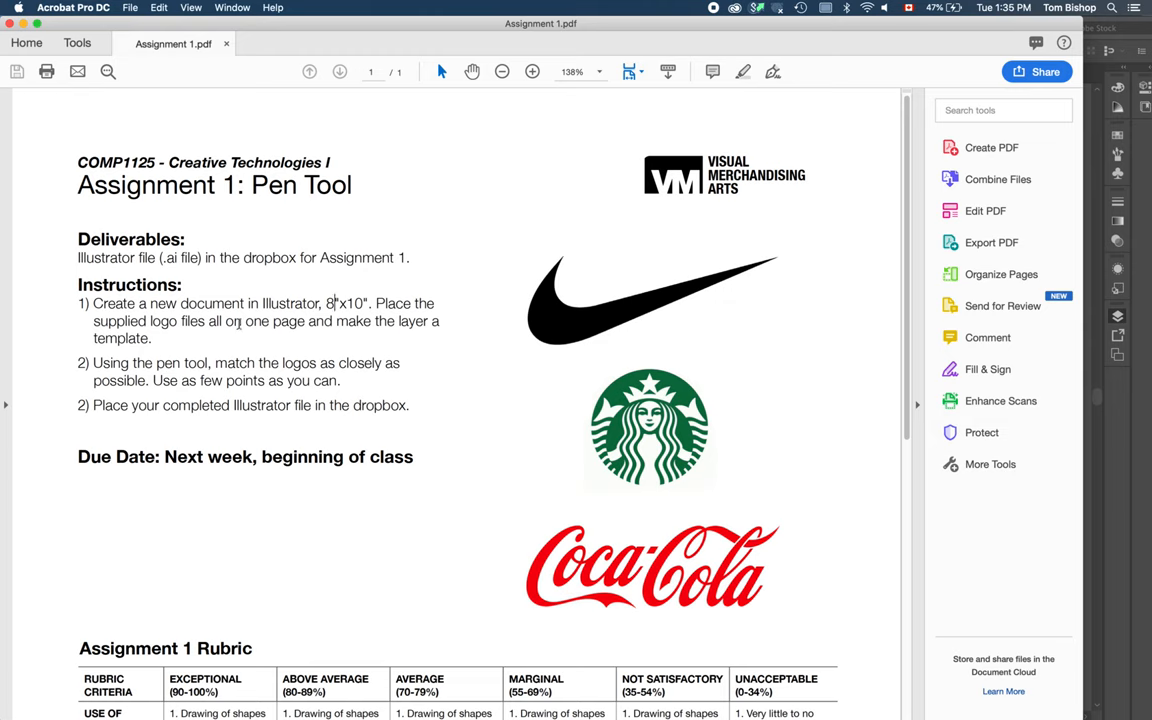
key("super+Tab")
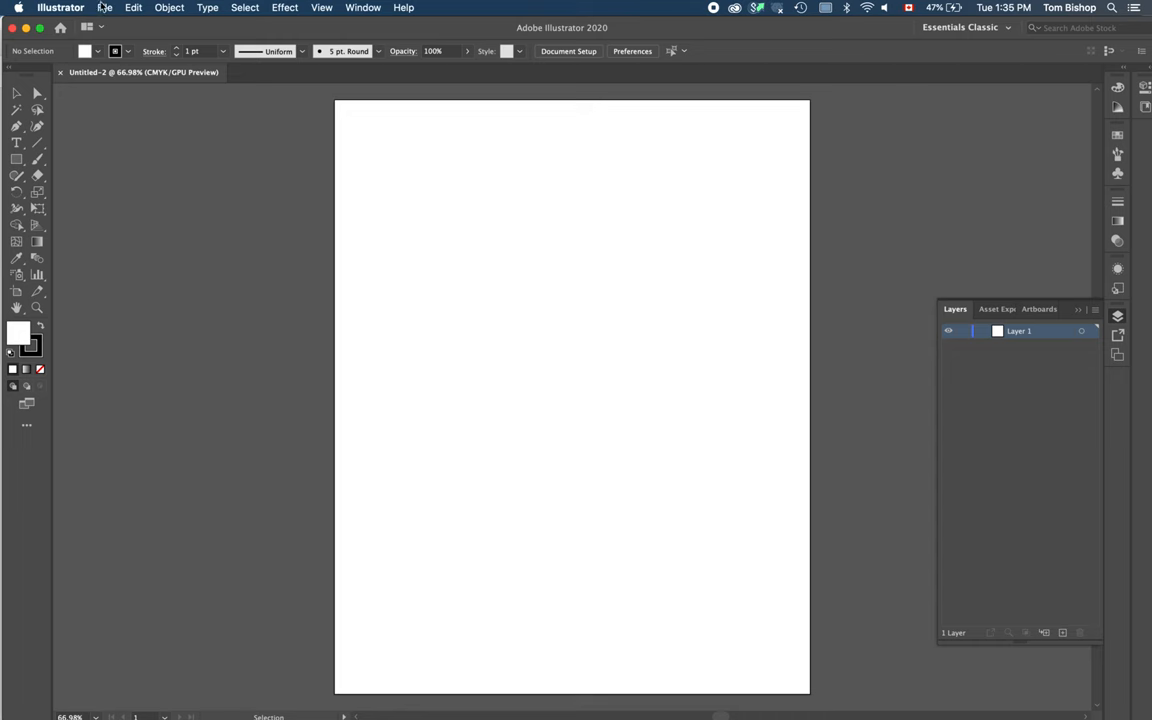
left_click(104, 7)
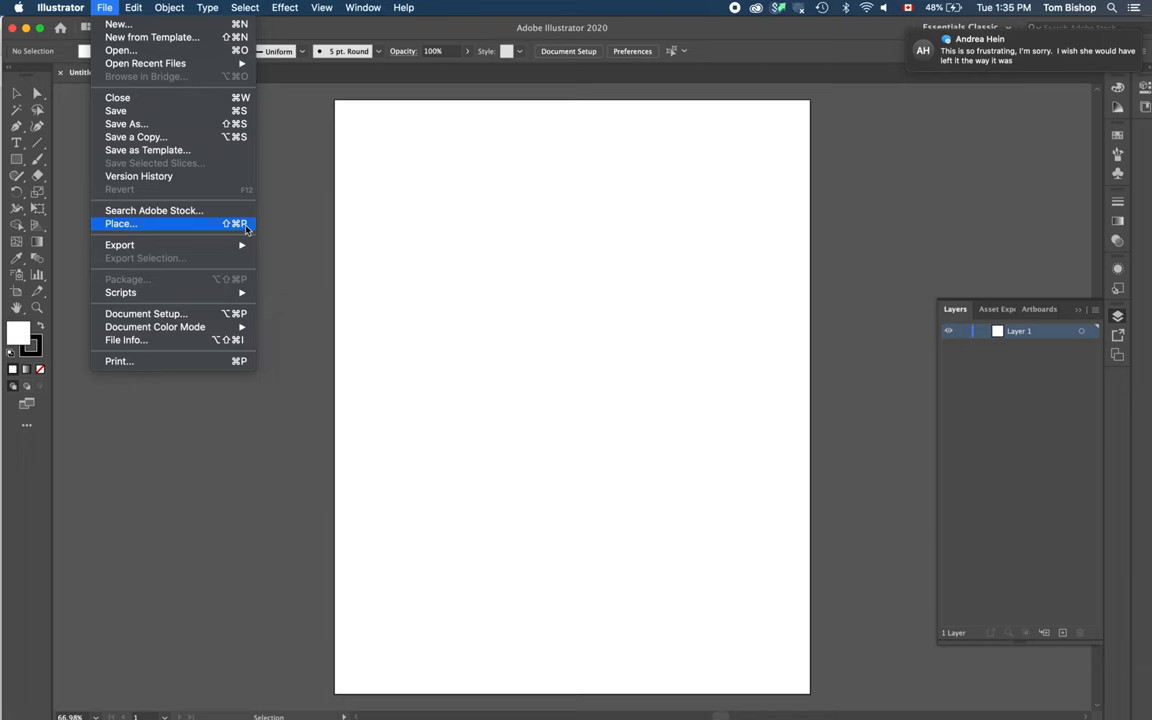
left_click(246, 225)
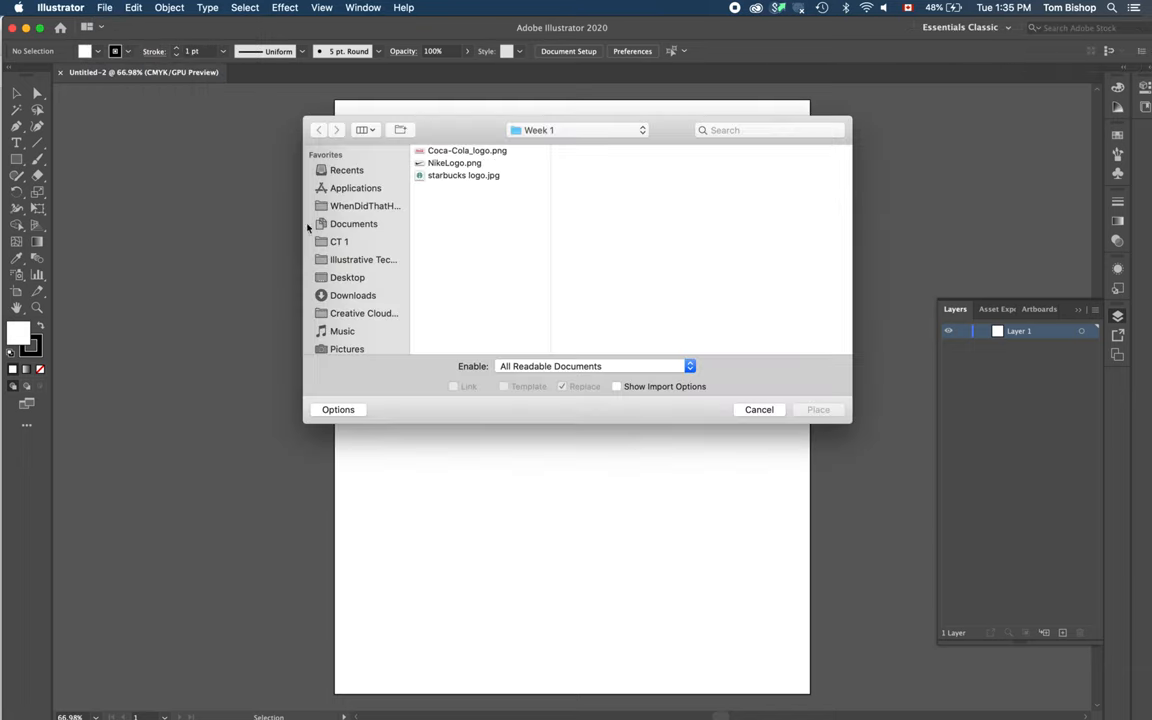
left_click(469, 166)
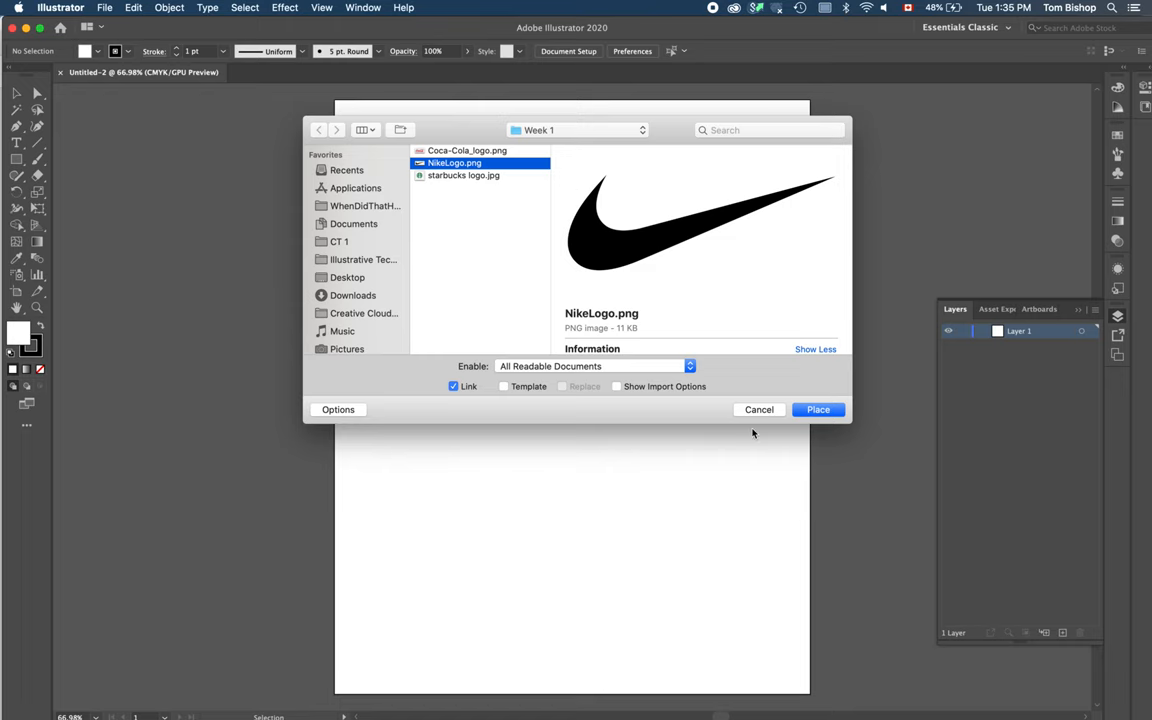
left_click(830, 411)
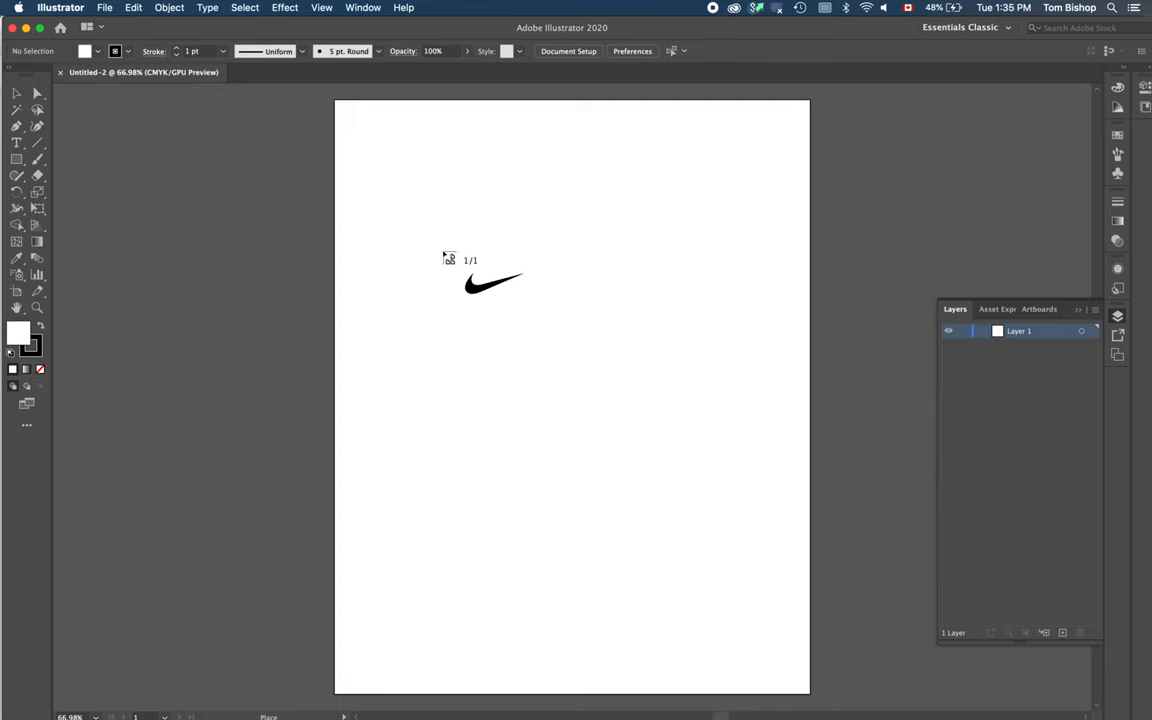
left_click(355, 142)
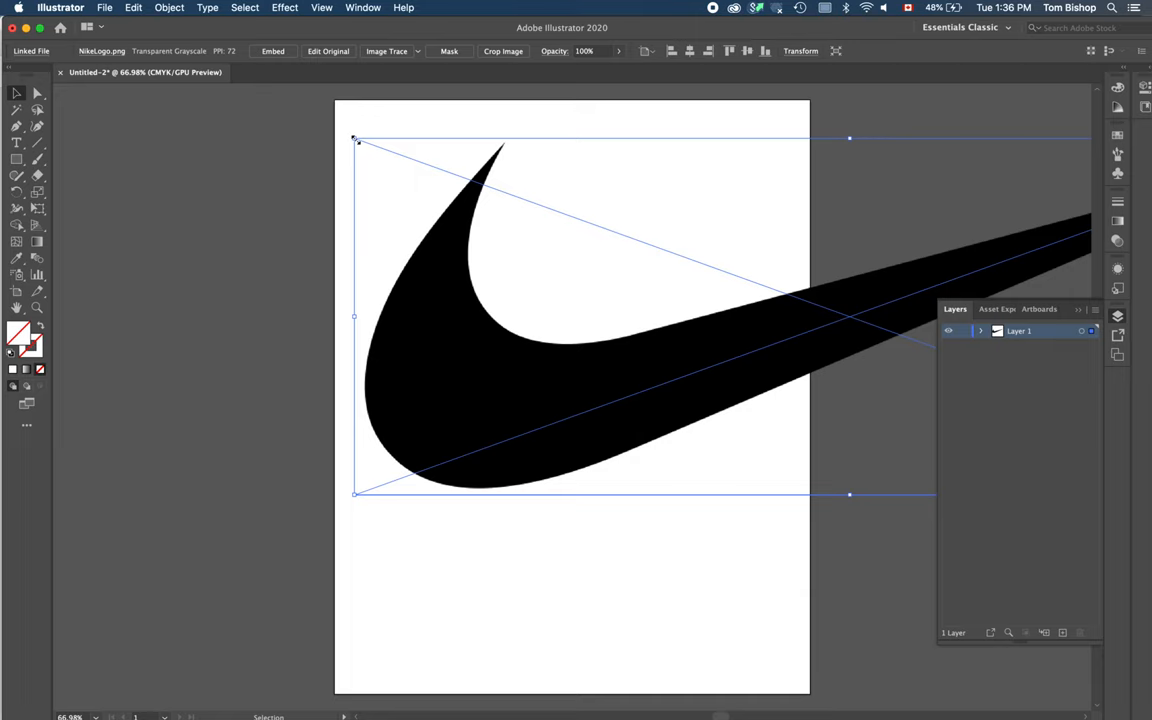
Step: Try resizing the placed Nike logo from its top-left corner, undoing each attempt
left_click_drag(355, 140, 465, 381)
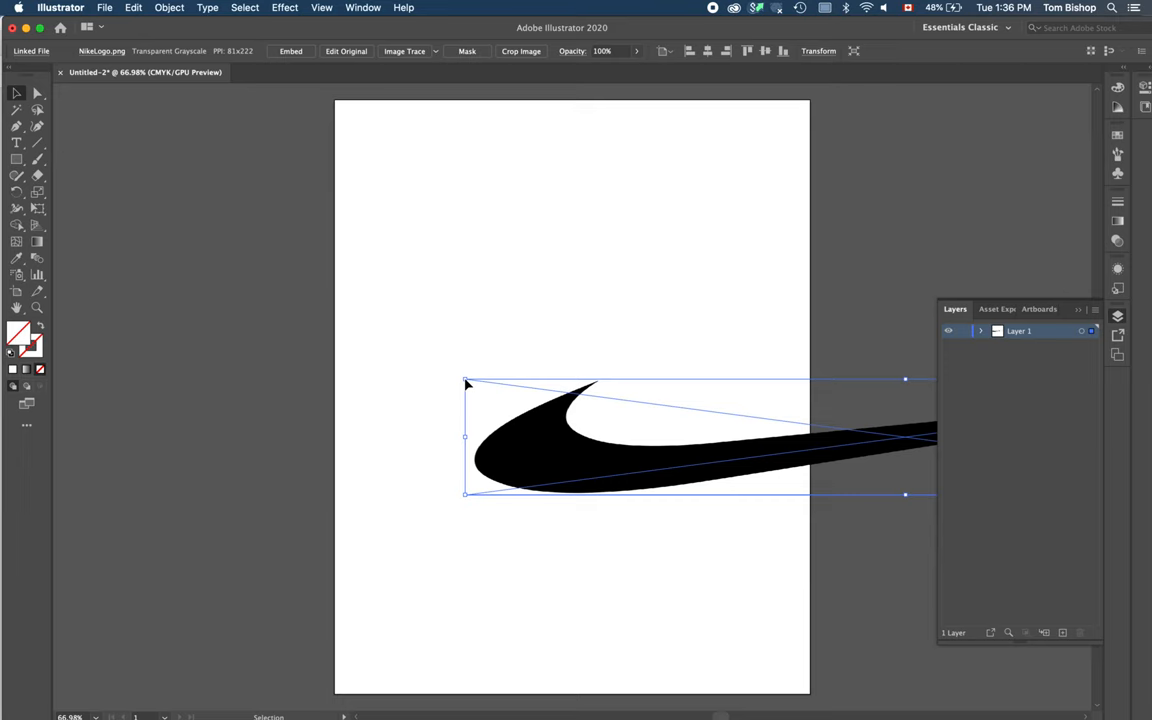
key("a")
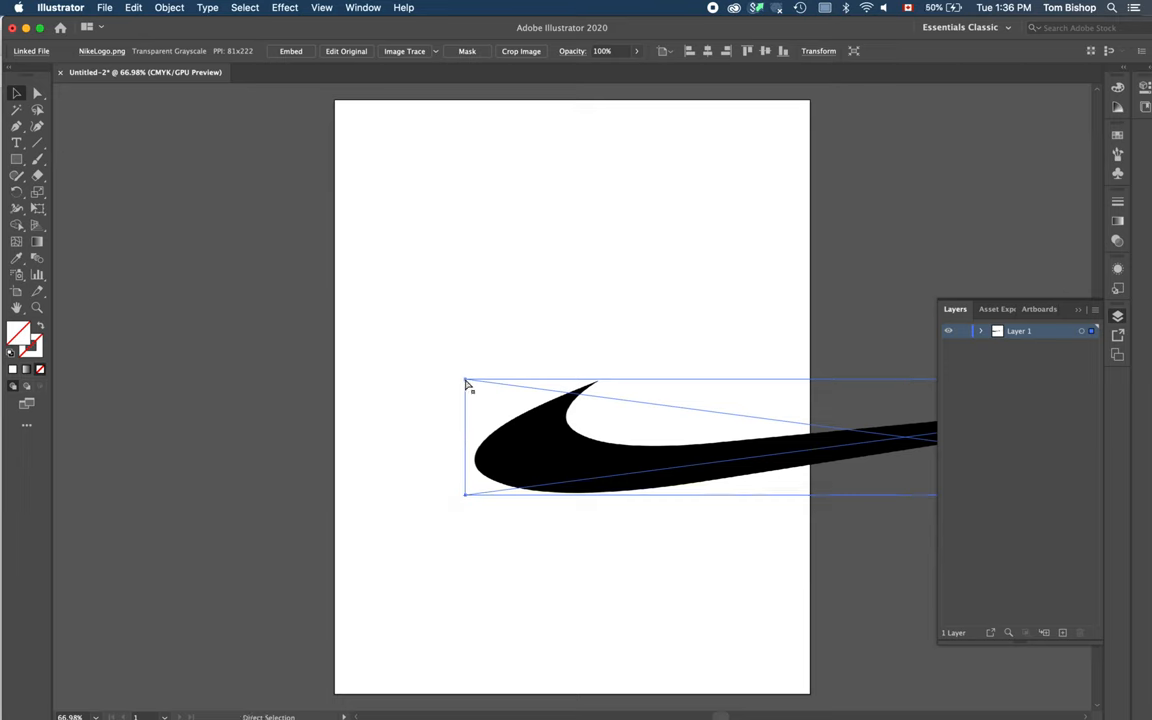
key("super+z")
key("v")
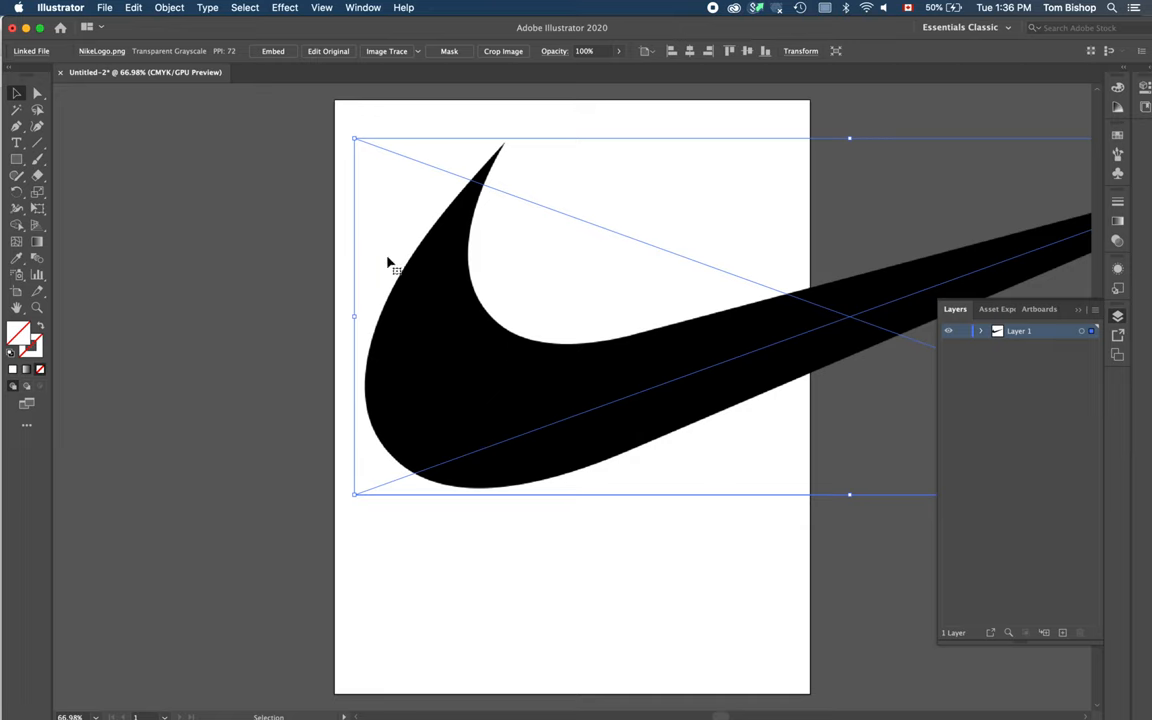
left_click_drag(355, 140, 366, 464)
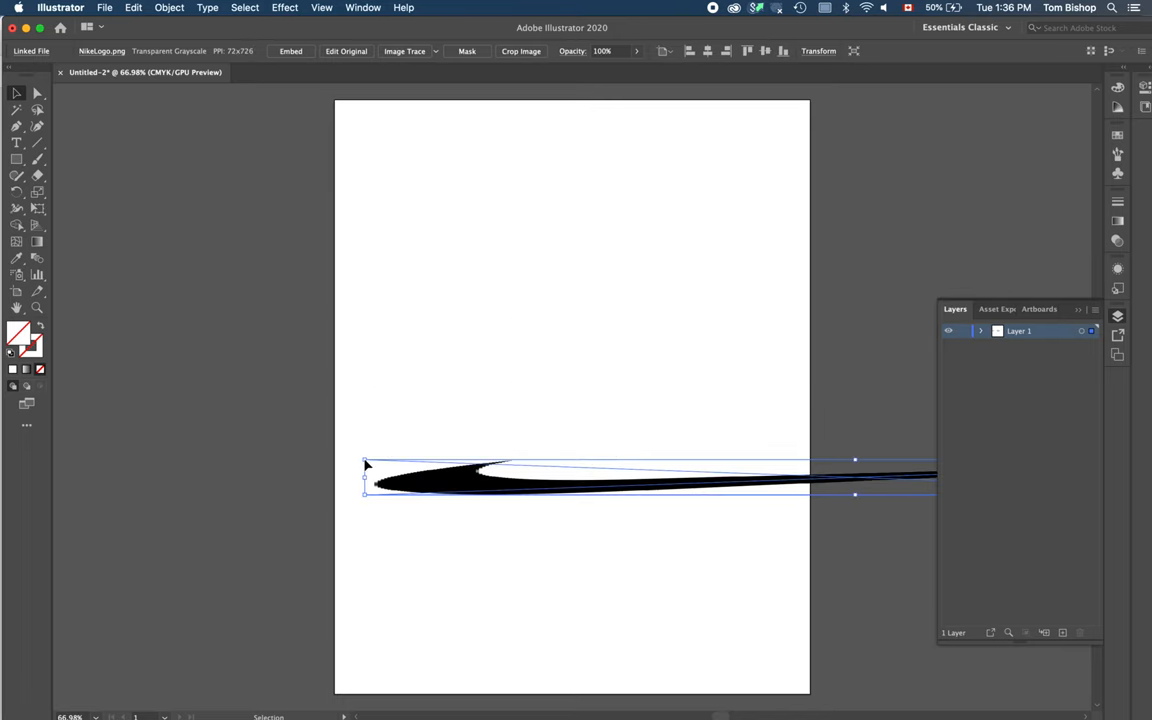
key("super+z")
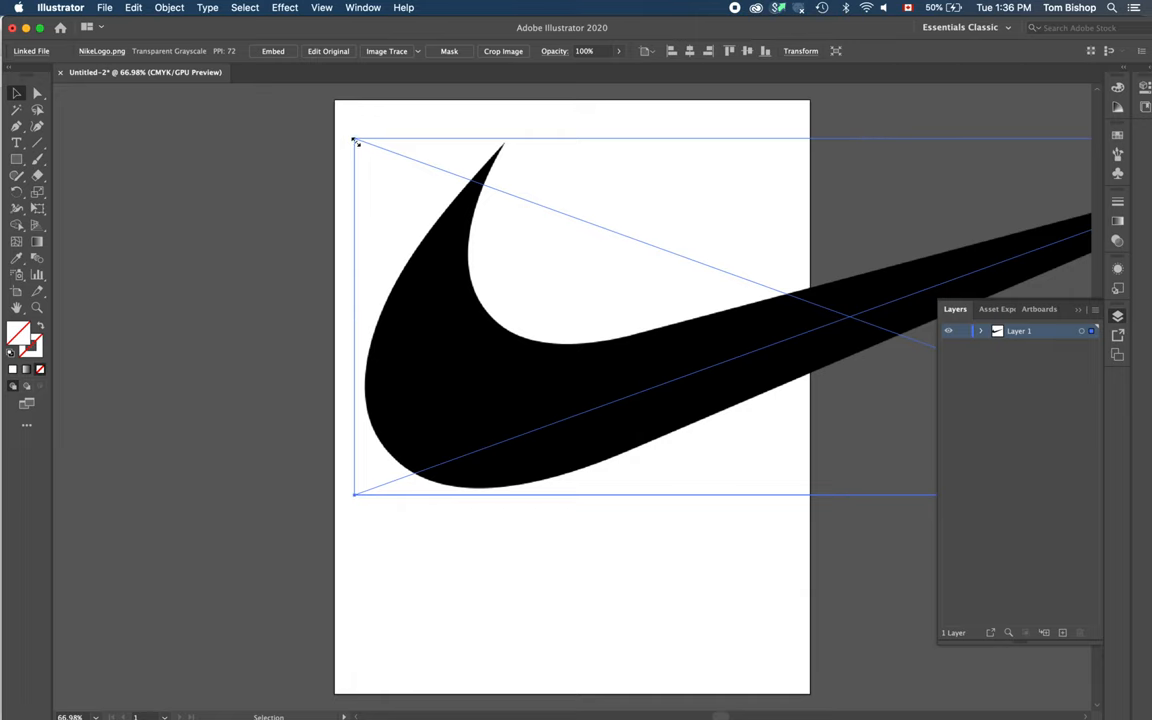
Step: Scale the Nike logo down and position it across the upper part of the artboard
left_click_drag(355, 141, 800, 335)
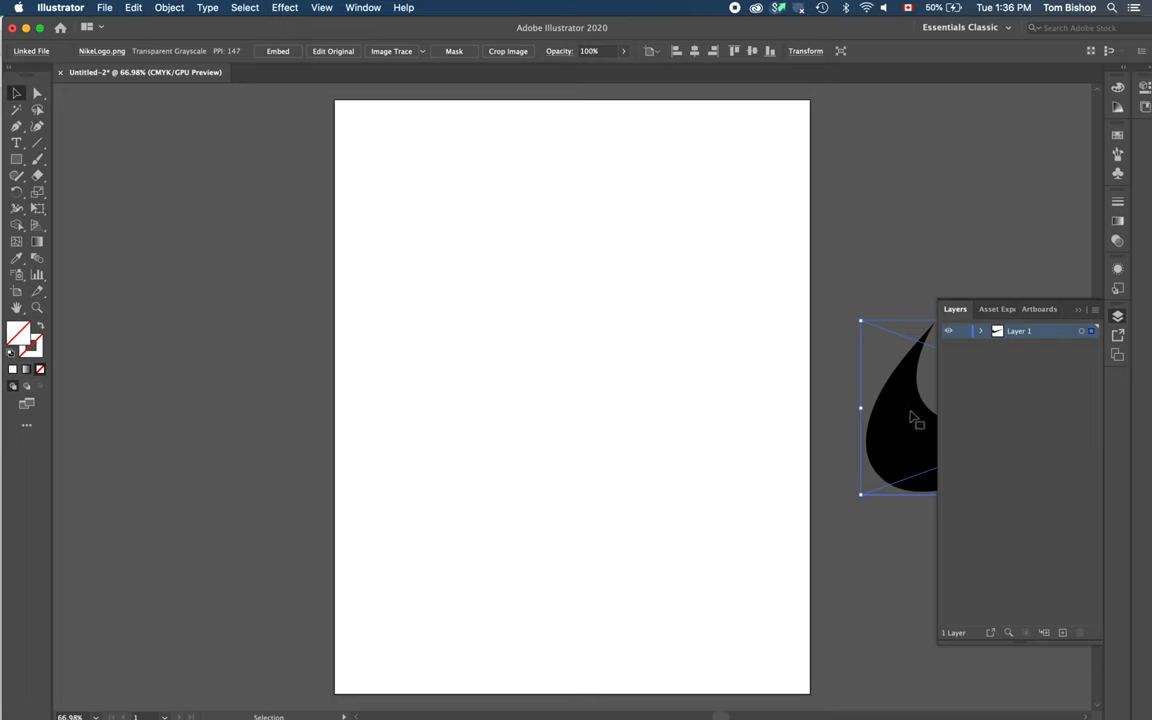
left_click_drag(906, 415, 381, 276)
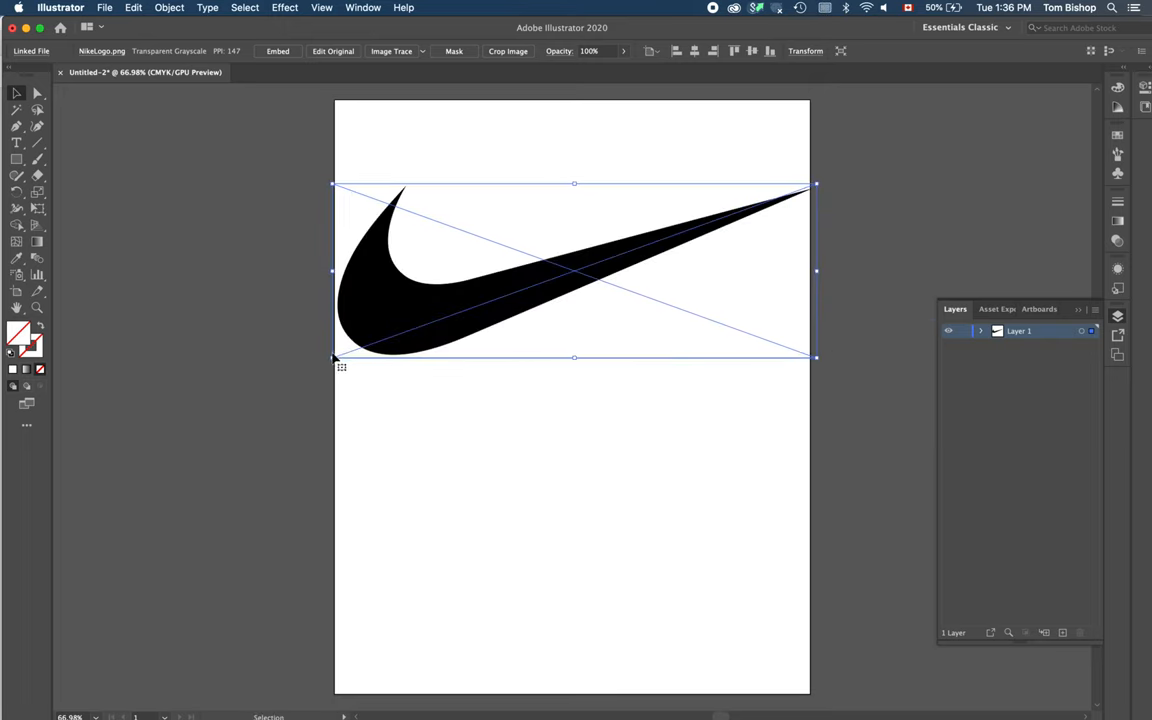
left_click_drag(333, 357, 333, 357)
left_click_drag(363, 330, 391, 314)
left_click_drag(573, 286, 516, 277)
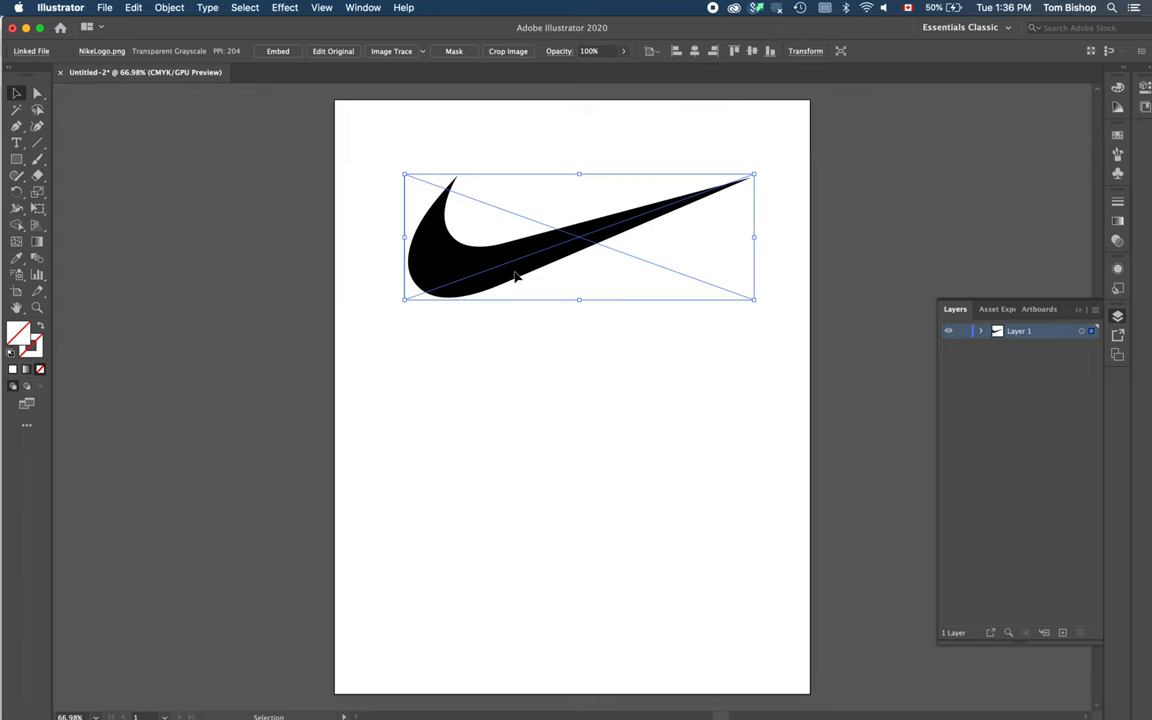
left_click(785, 251)
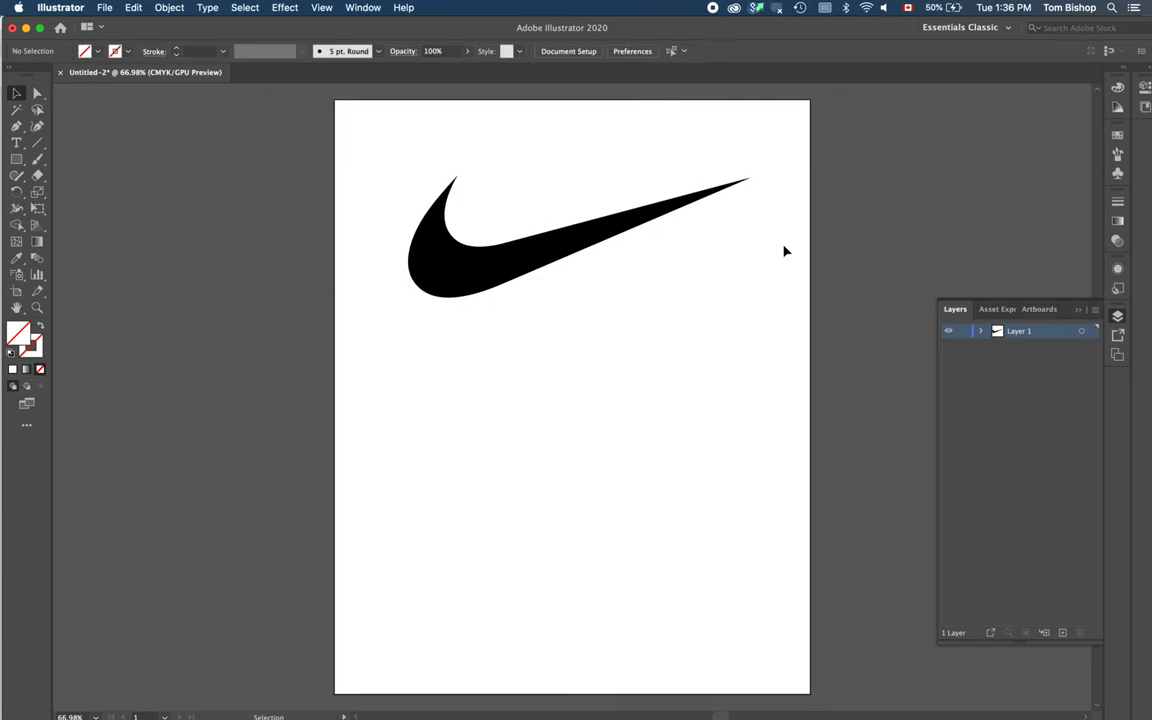
left_click(620, 238)
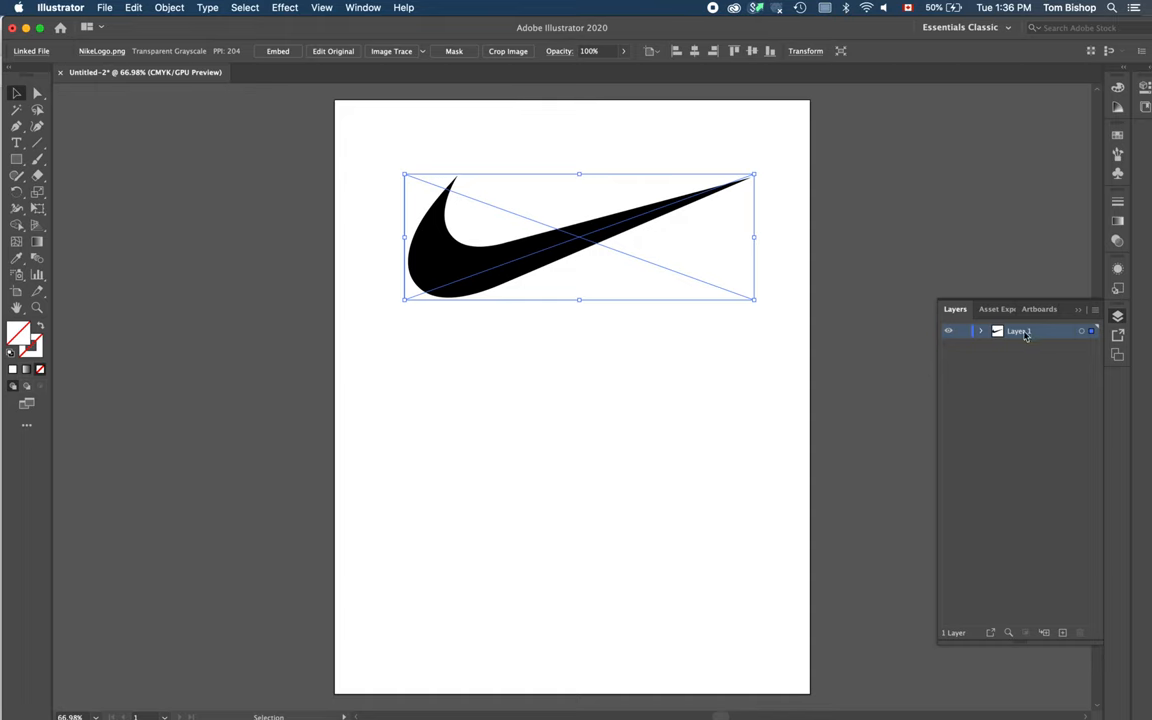
left_click(957, 313)
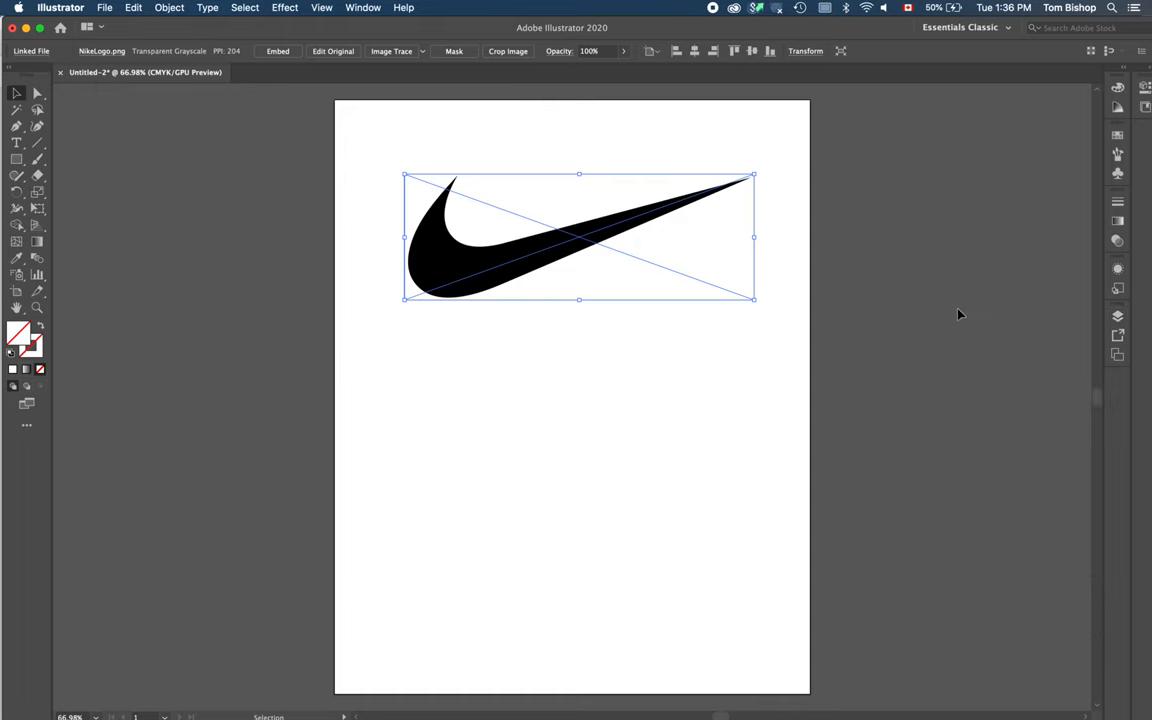
left_click(1118, 318)
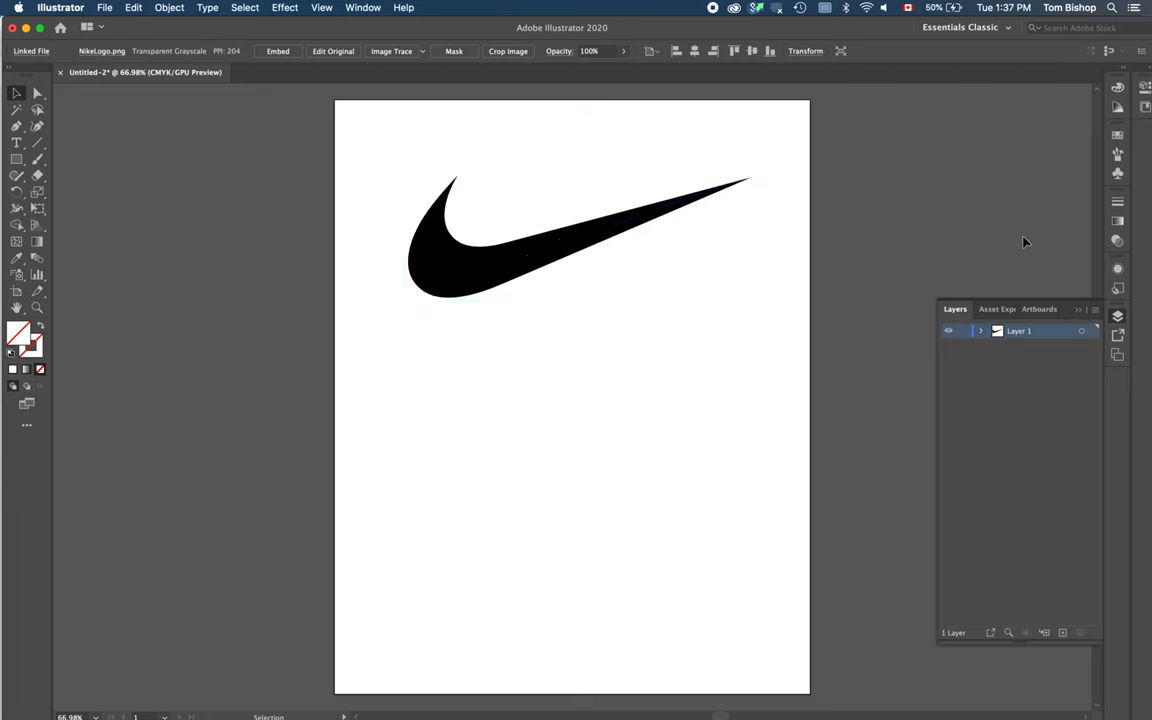
left_click(922, 216)
left_click(958, 312)
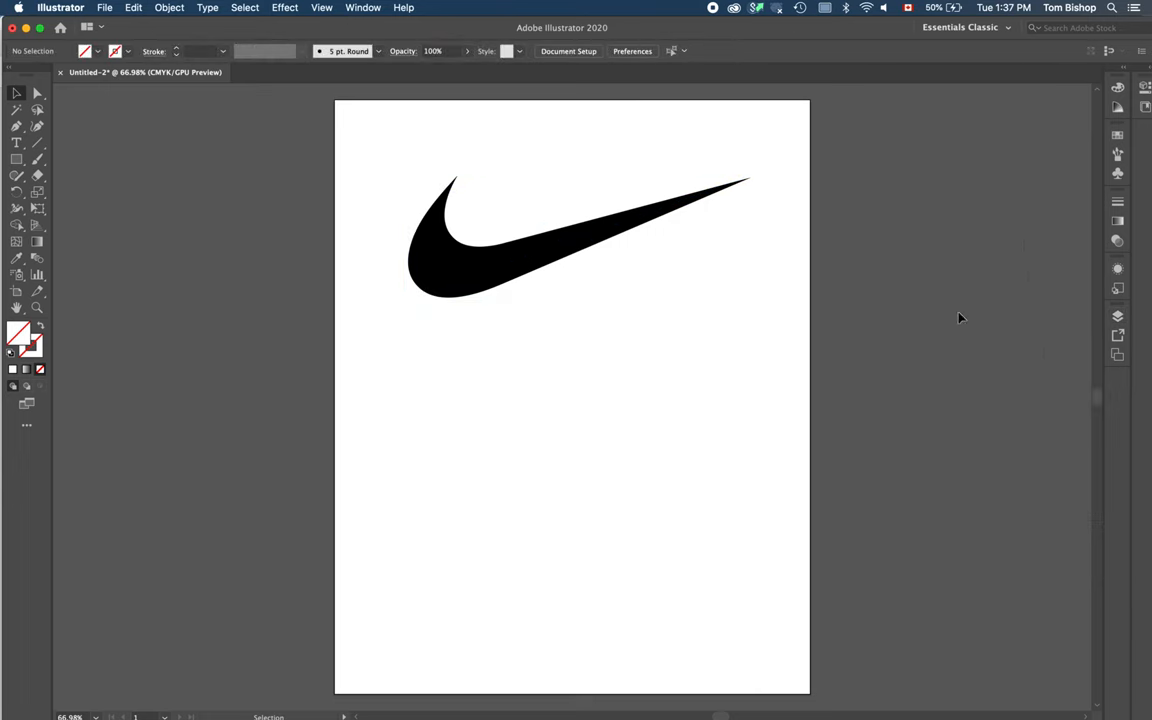
left_click(363, 8)
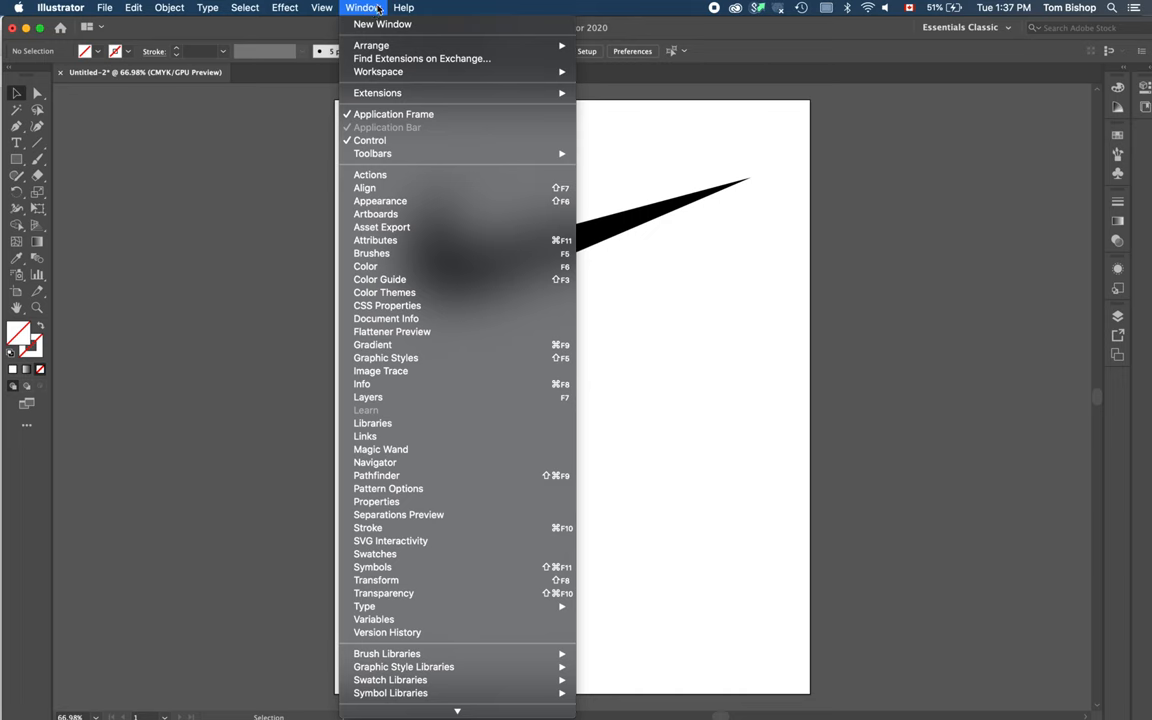
left_click(366, 397)
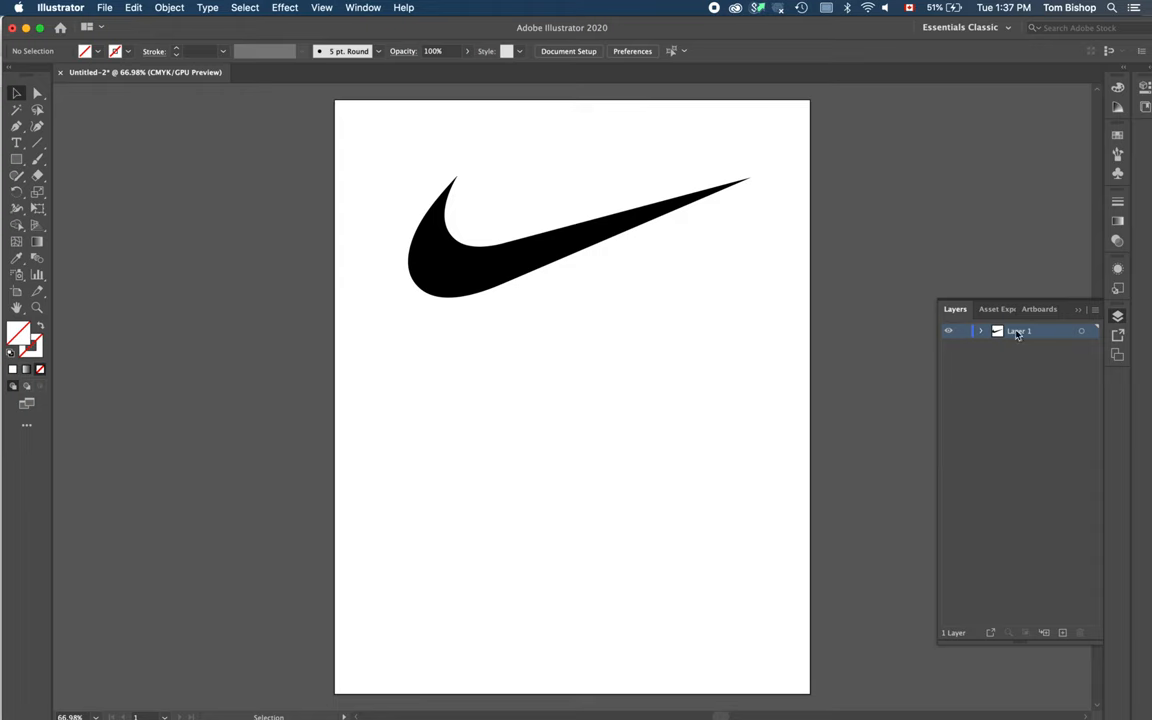
Step: Convert Layer 1, which holds the Nike logo, into a template layer with images dimmed to 50%
left_click(550, 244)
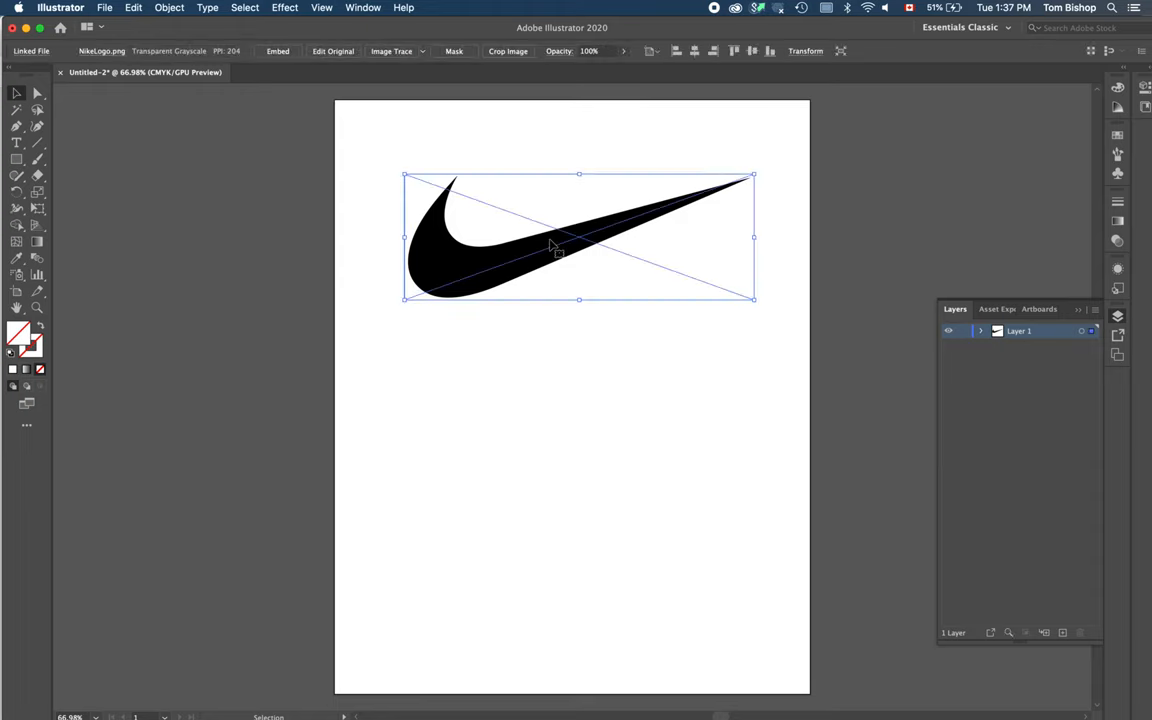
left_click(1095, 310)
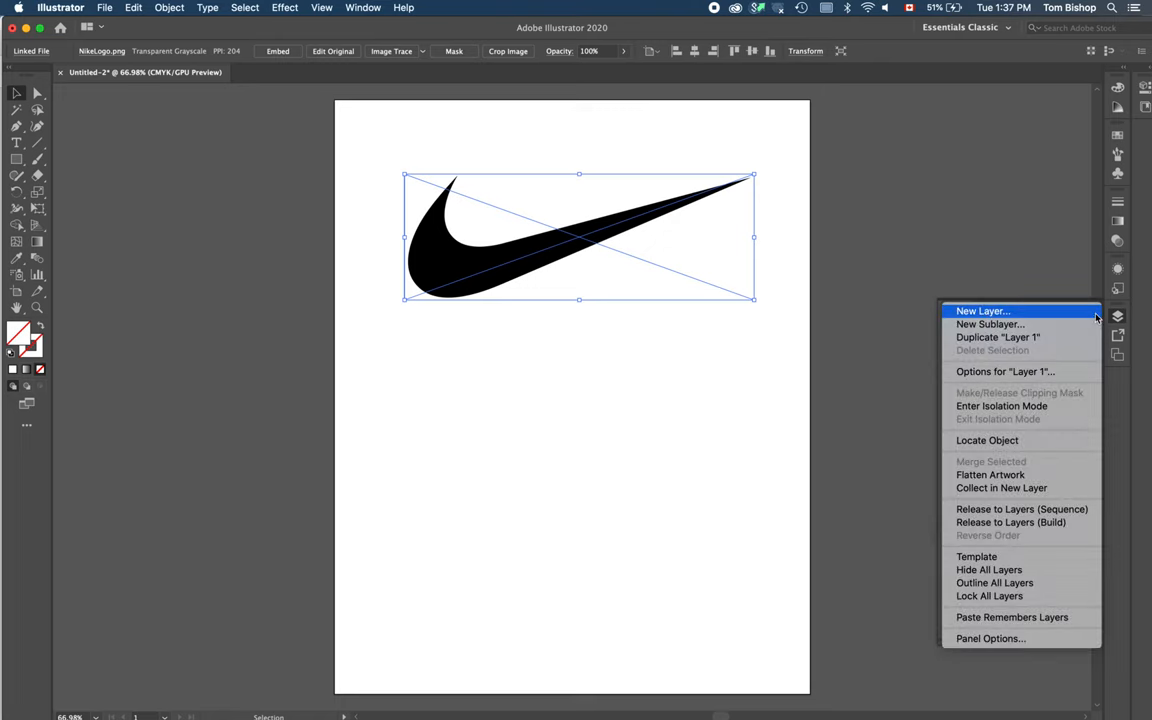
left_click(892, 357)
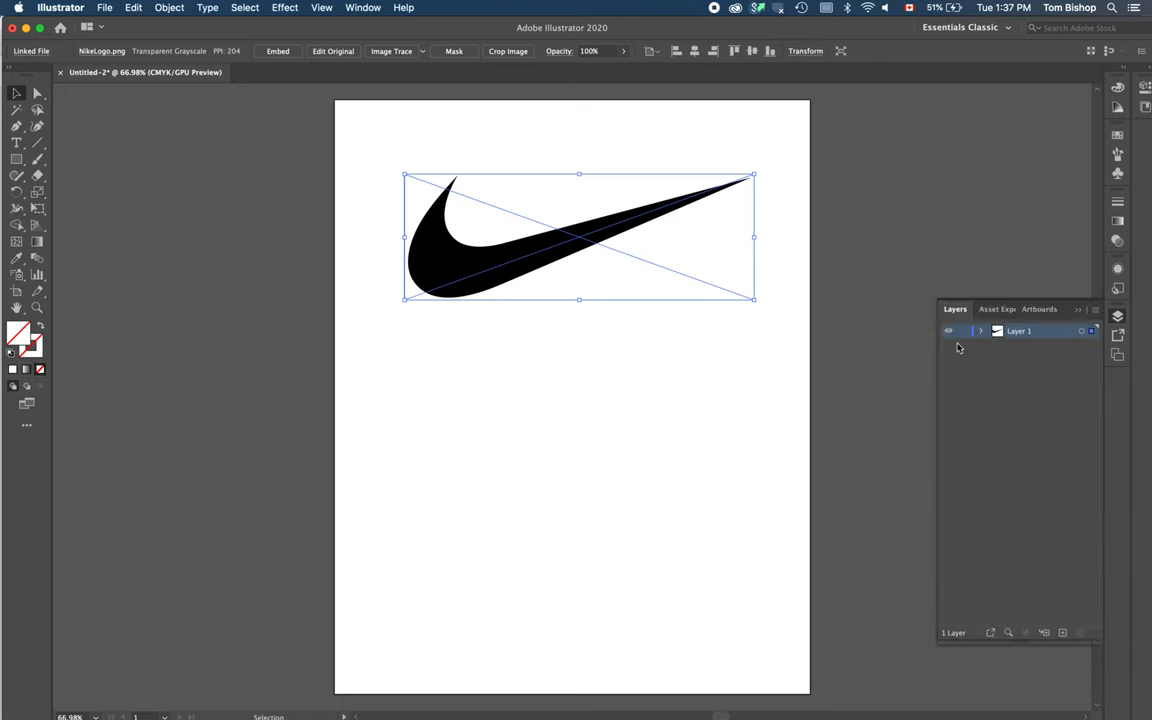
double_click(1055, 333)
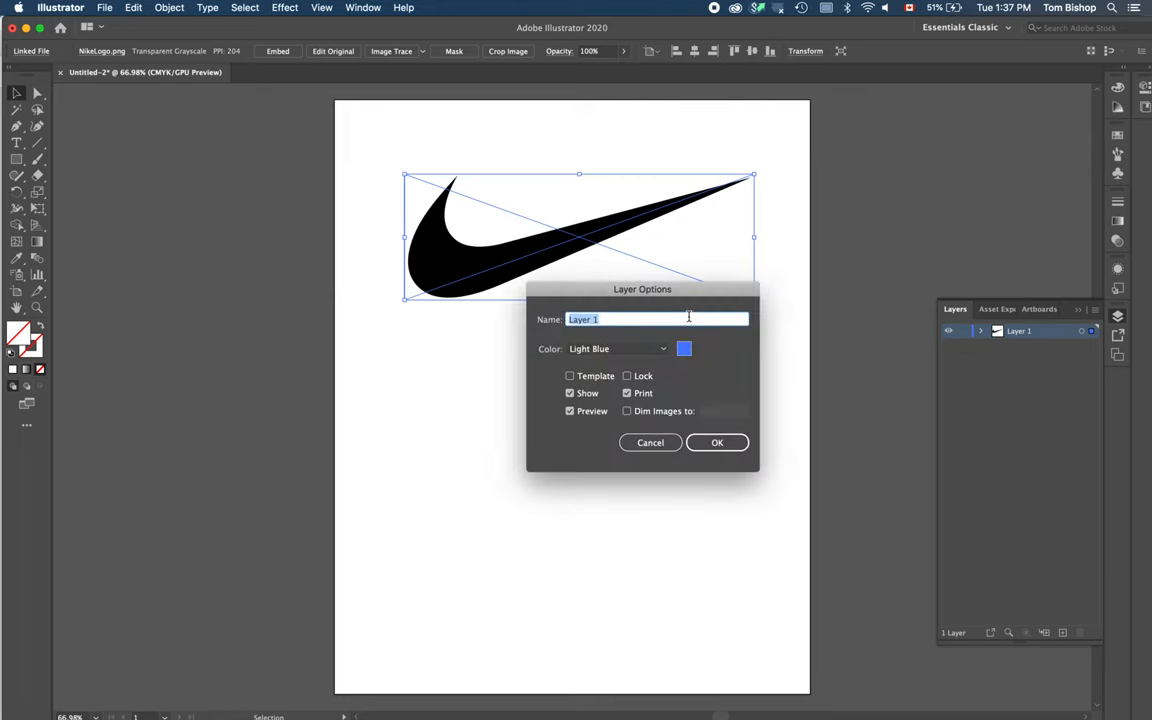
left_click(570, 377)
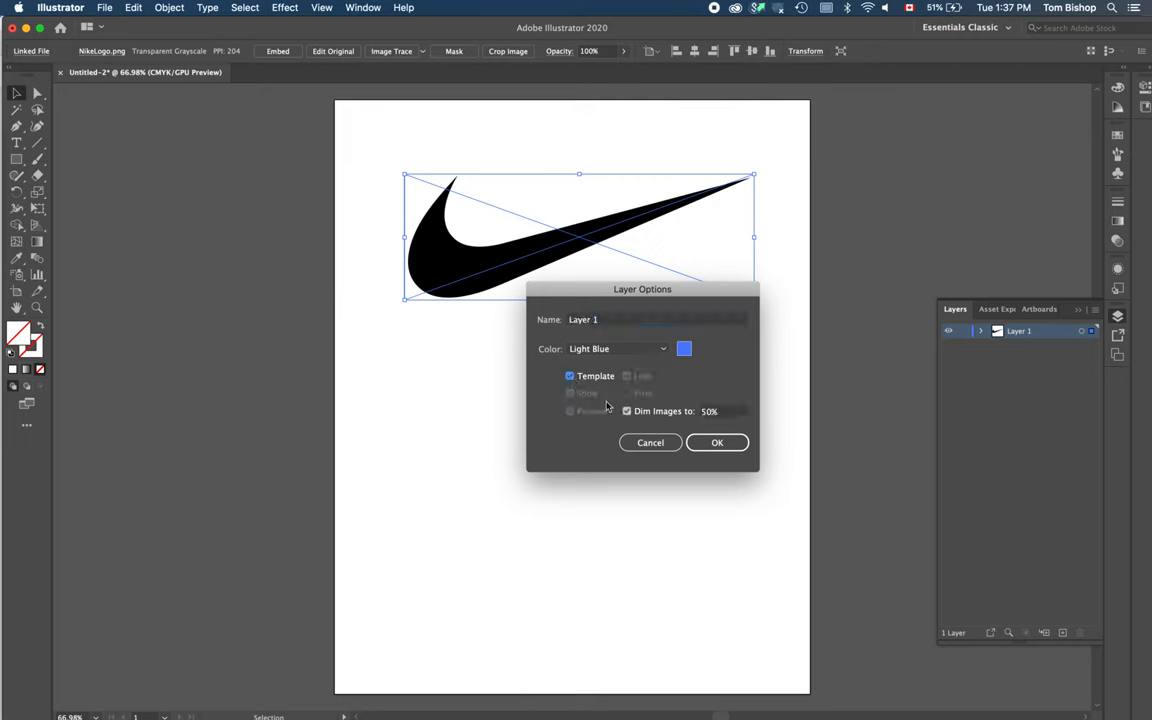
left_click(720, 442)
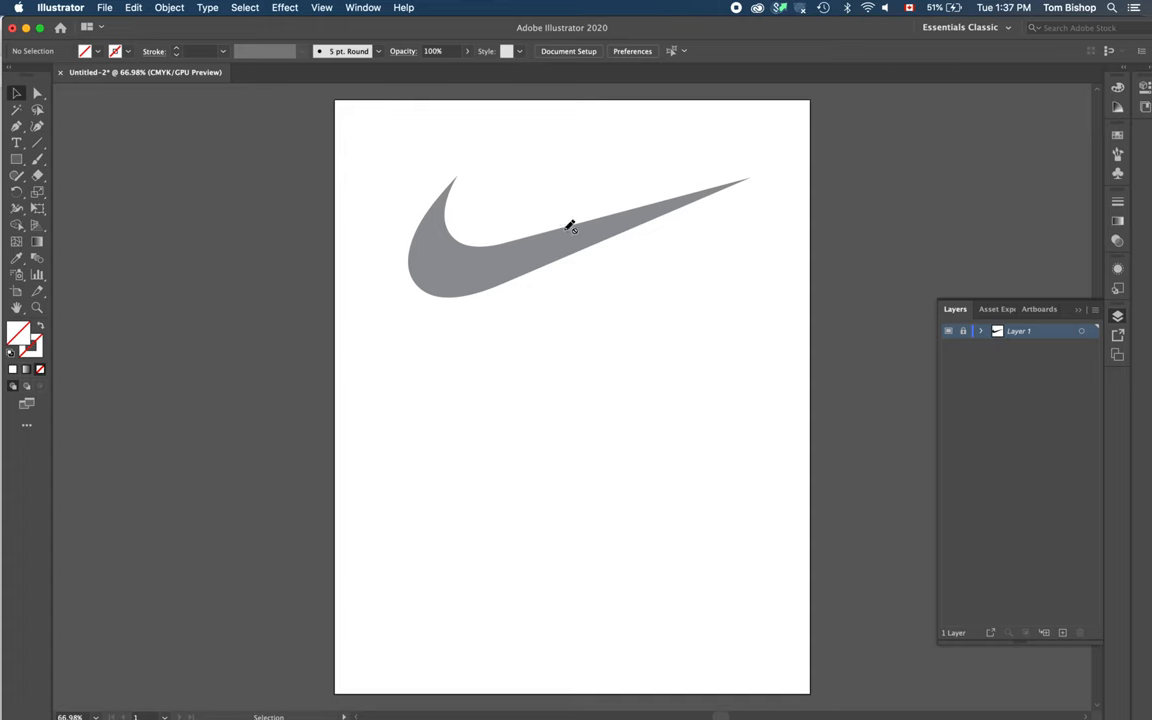
Step: Create a new layer, Layer 2, above the locked template layer
left_click(964, 333)
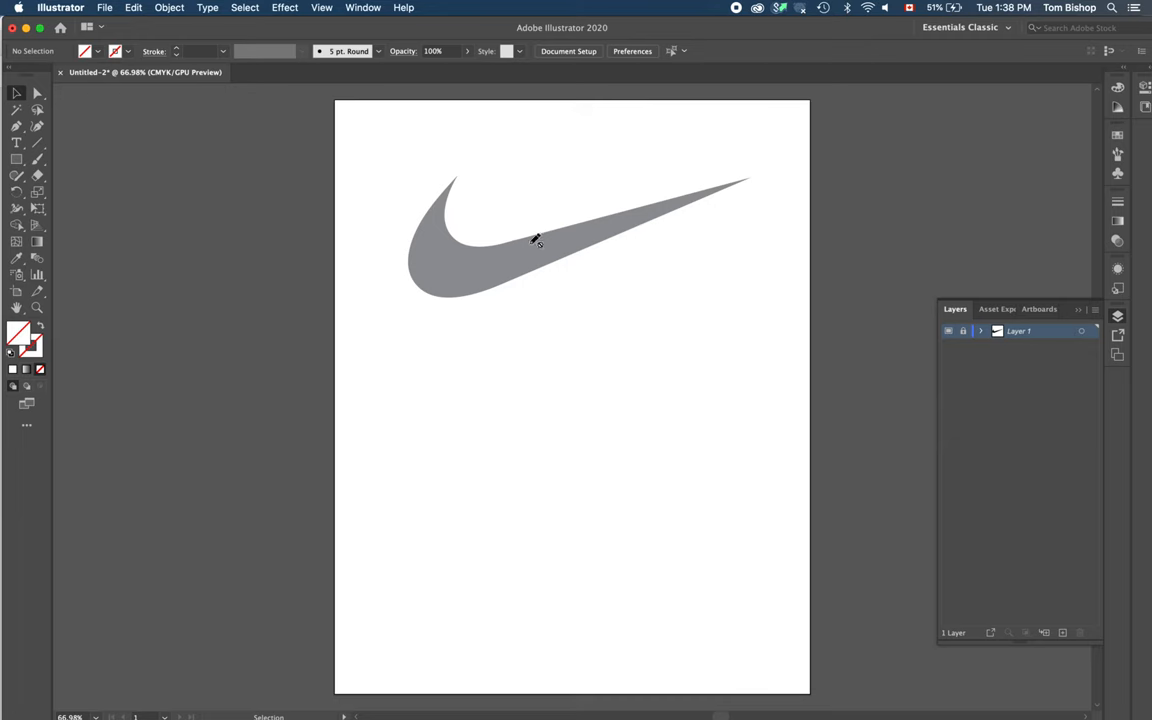
left_click(1094, 309)
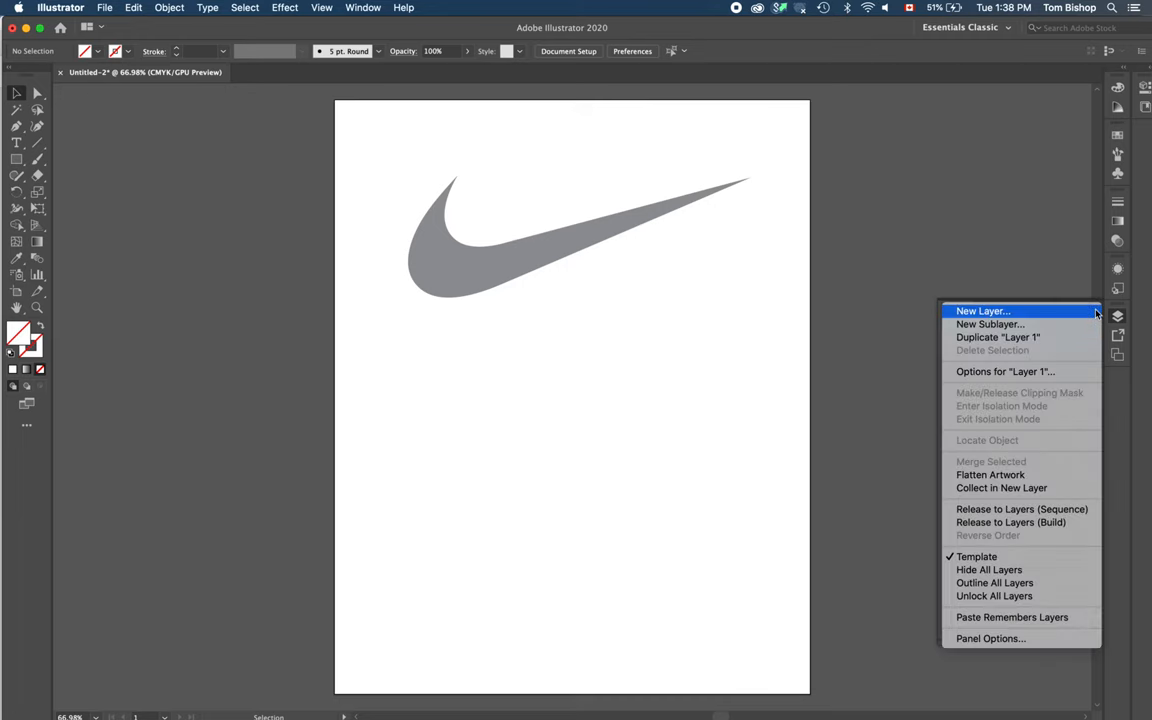
left_click(1060, 312)
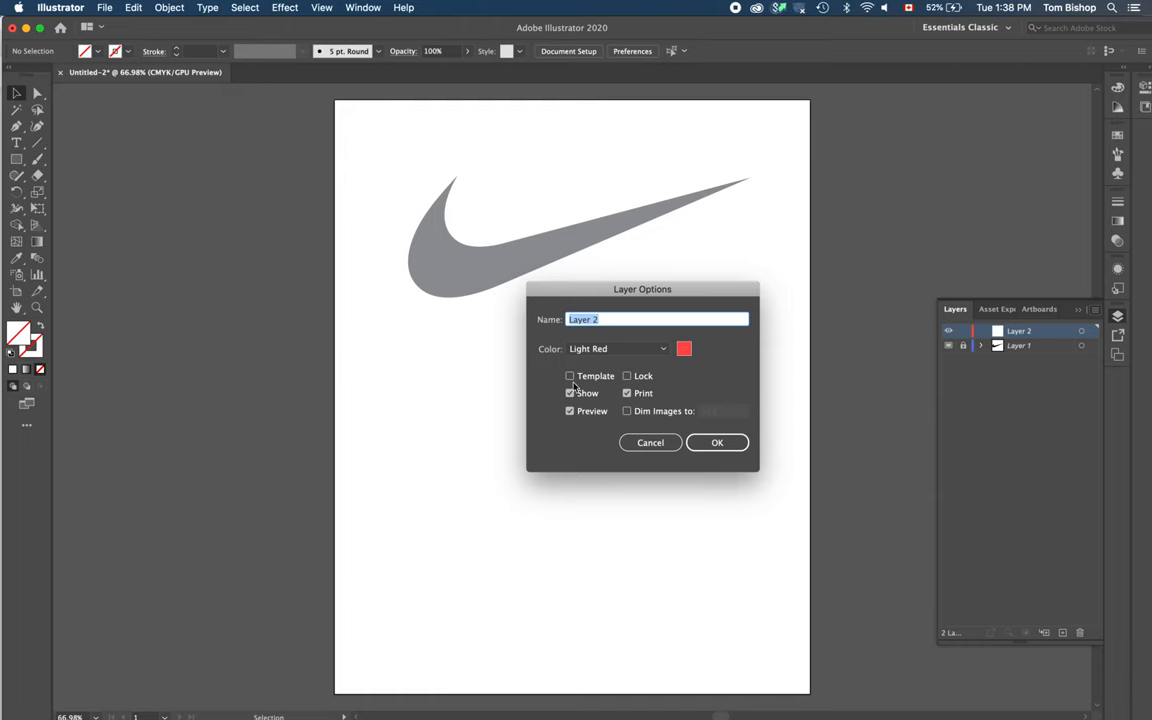
left_click(706, 442)
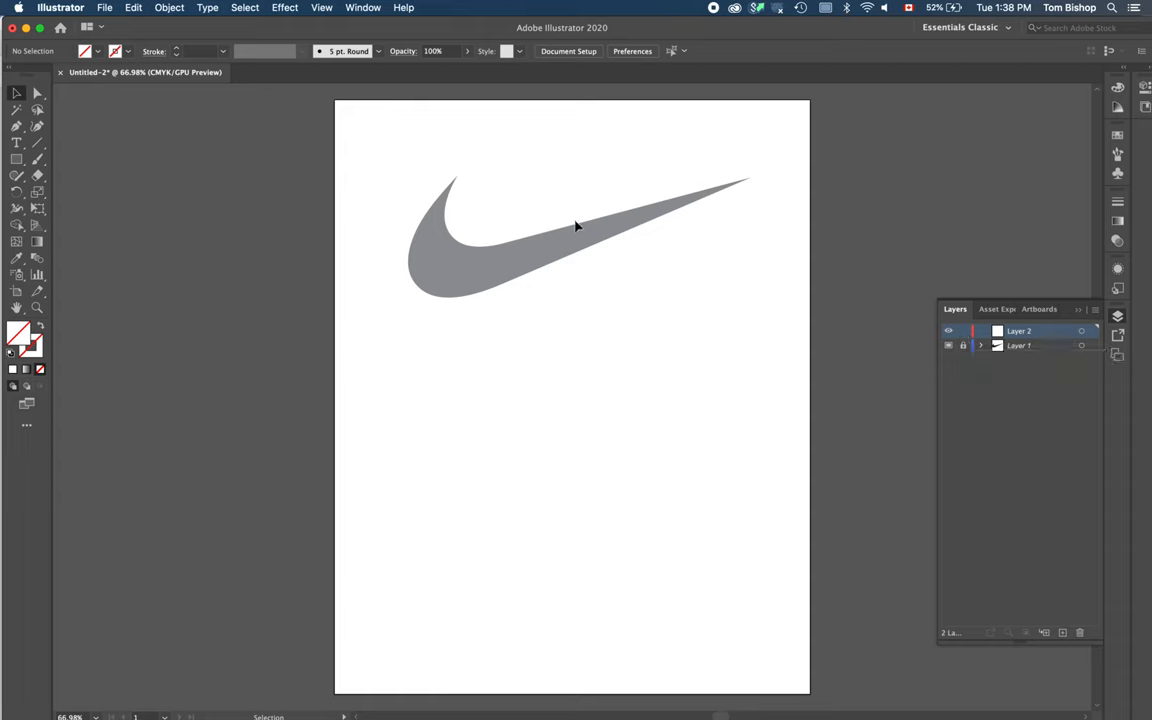
Step: Draw a practice path of straight segments with the Pen tool above the zoomed-in swoosh, then delete it
key("z")
left_click(554, 242)
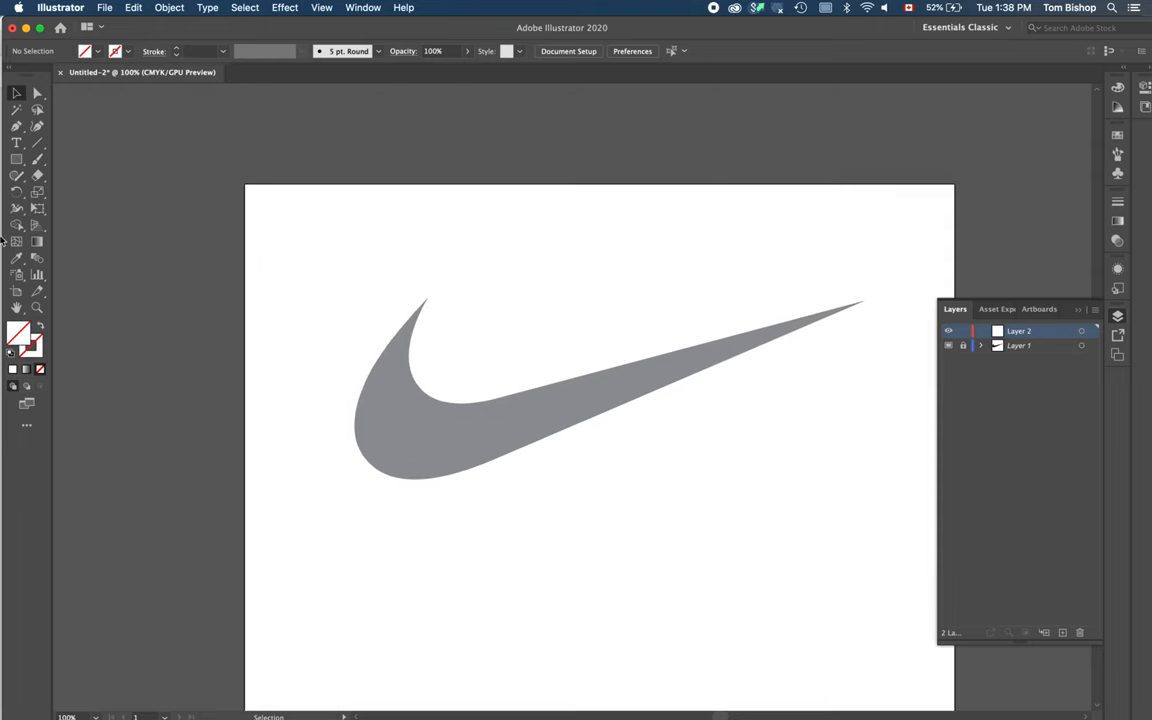
left_click(35, 311)
left_click(561, 400)
key("v")
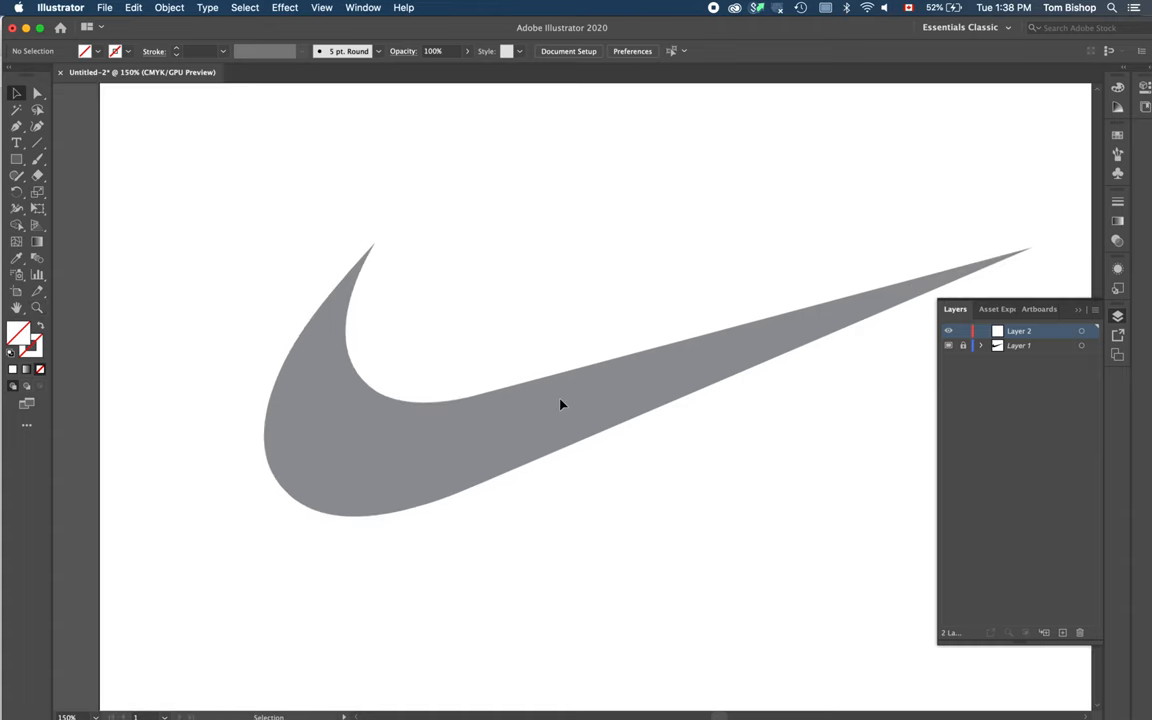
left_click(17, 127)
left_click(406, 245)
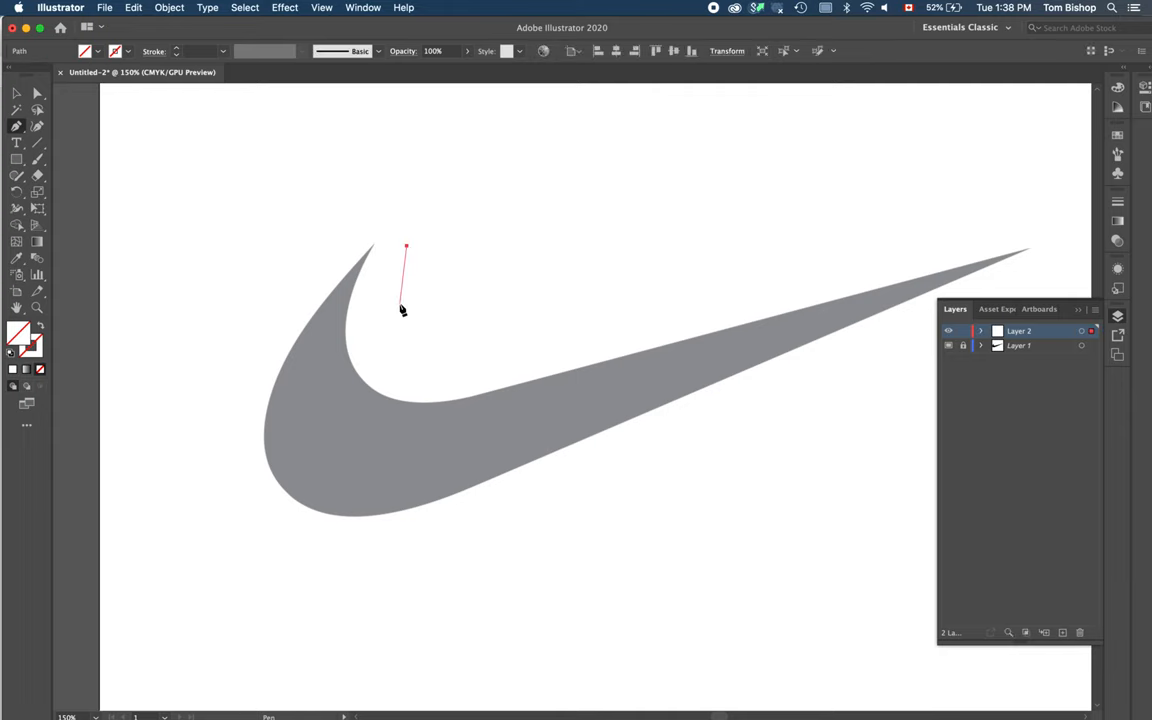
left_click(400, 304)
left_click(448, 332)
left_click(544, 322)
left_click(593, 272)
left_click(572, 213)
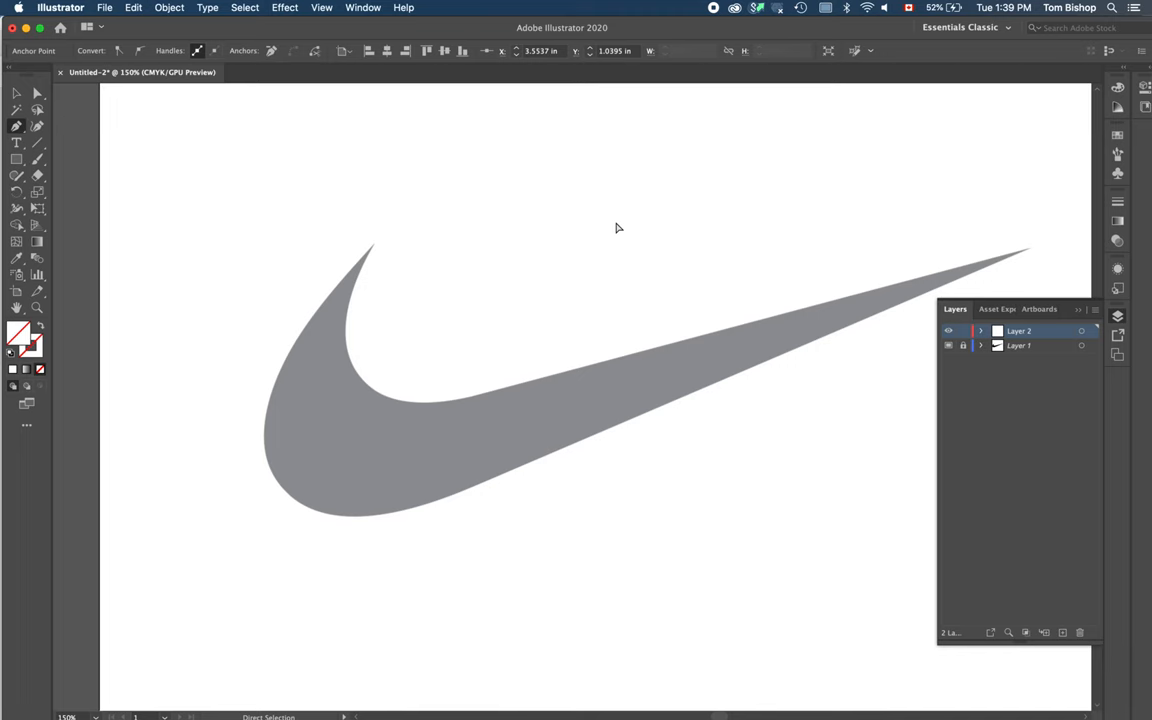
left_click(616, 223, "super")
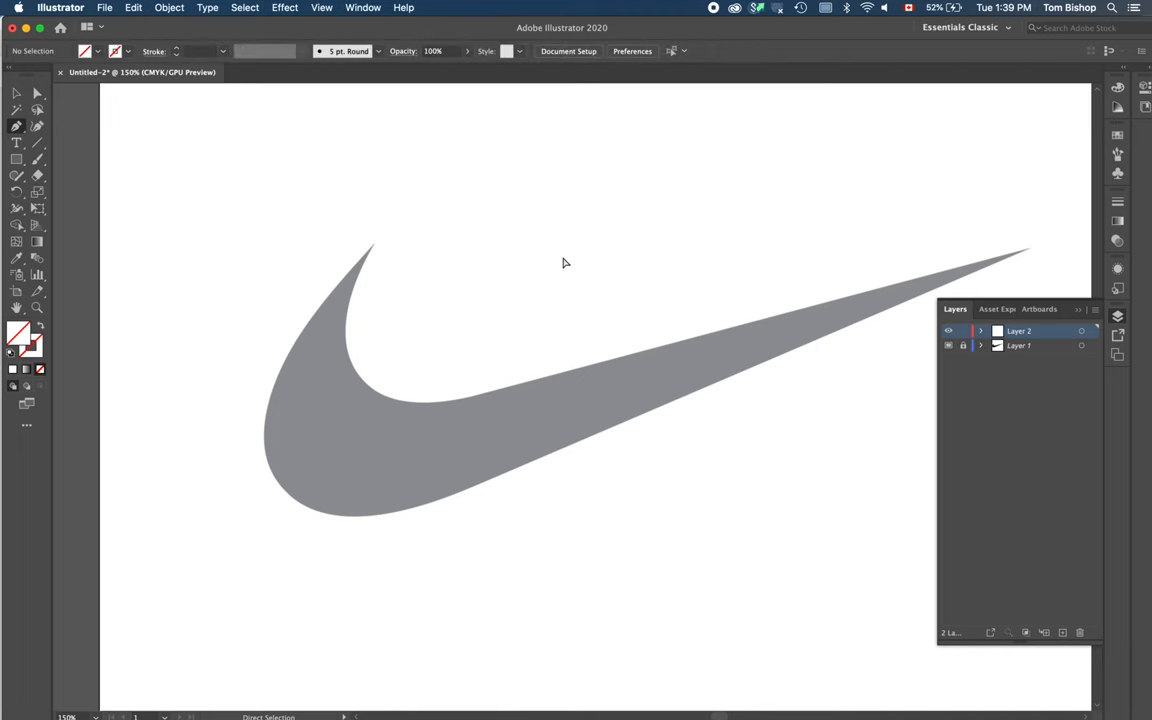
left_click_drag(576, 300, 481, 249)
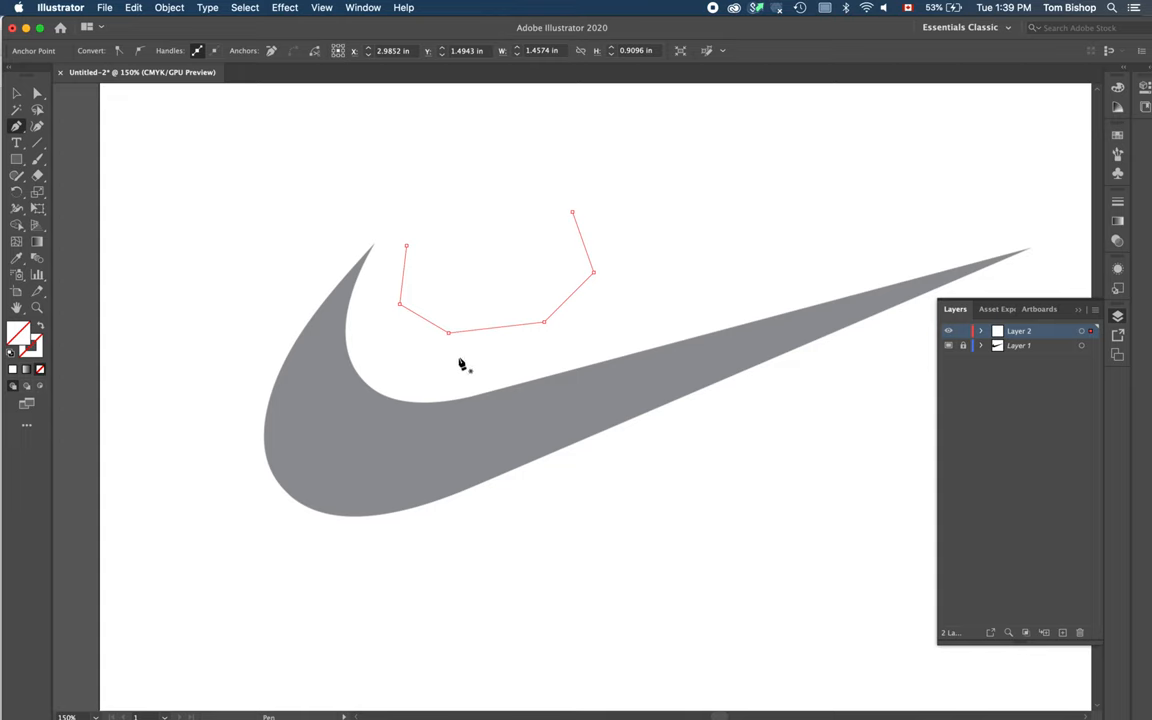
key("Delete")
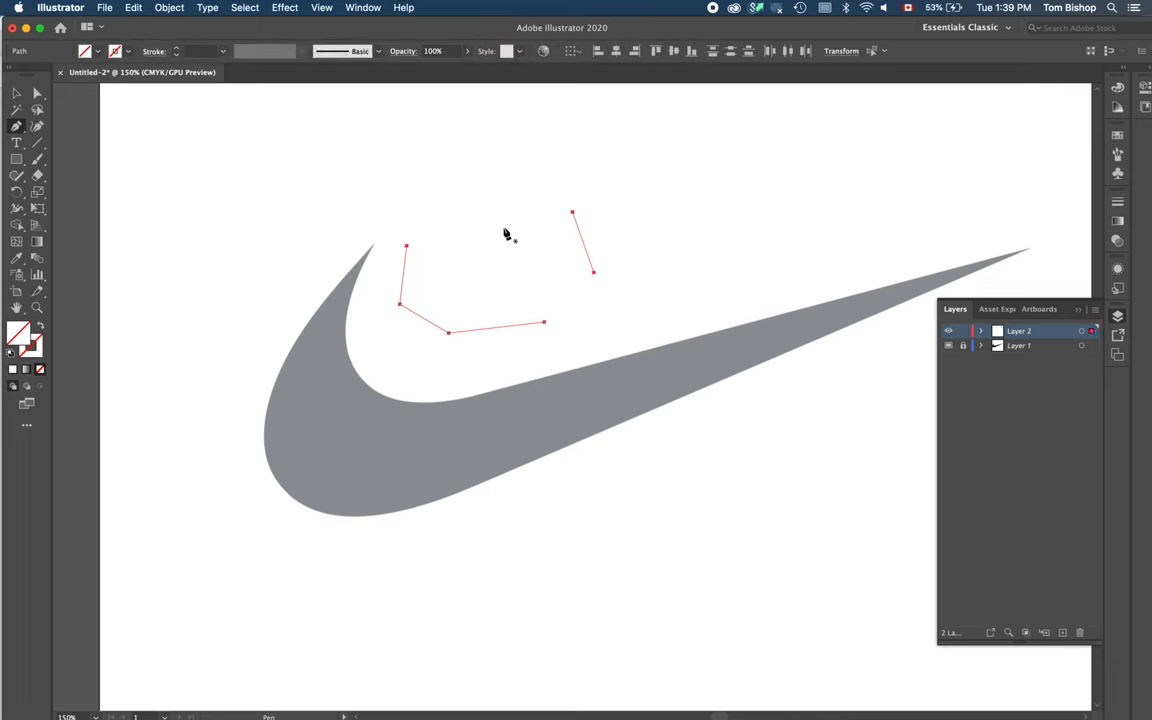
key("Delete")
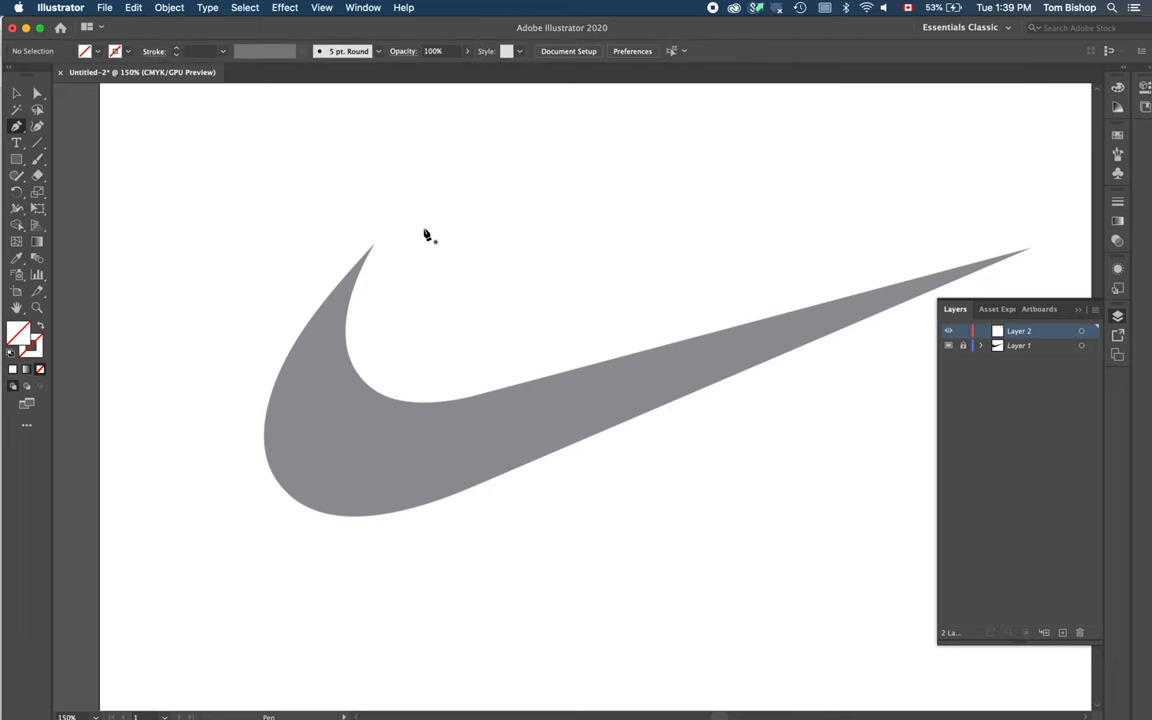
Step: Practice drawing curved Pen tool paths, including a closed oval, above the swoosh, then delete them
left_click_drag(424, 229, 422, 264)
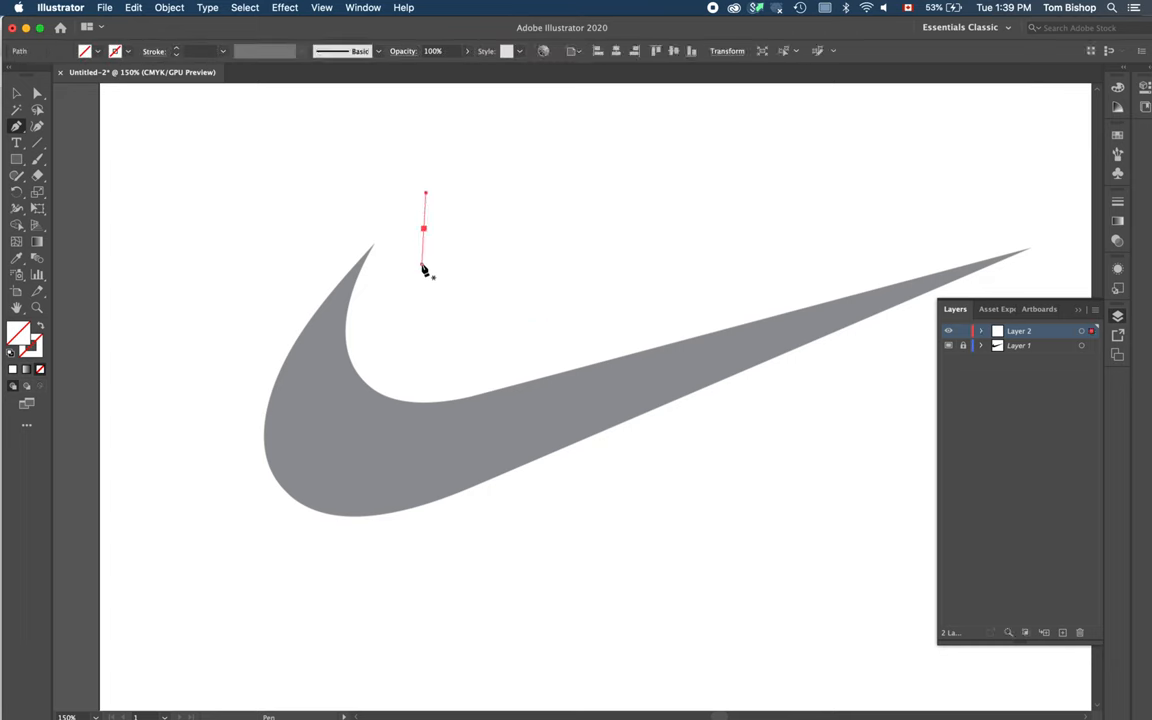
left_click_drag(555, 307, 633, 306)
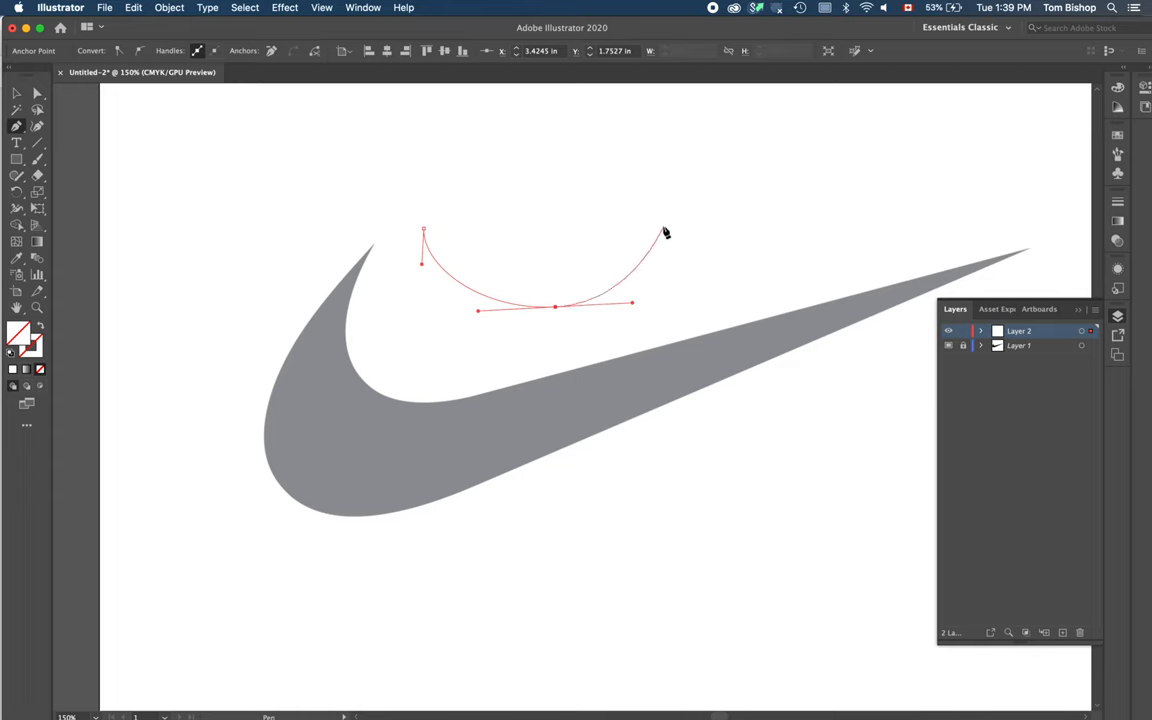
left_click_drag(663, 229, 669, 202)
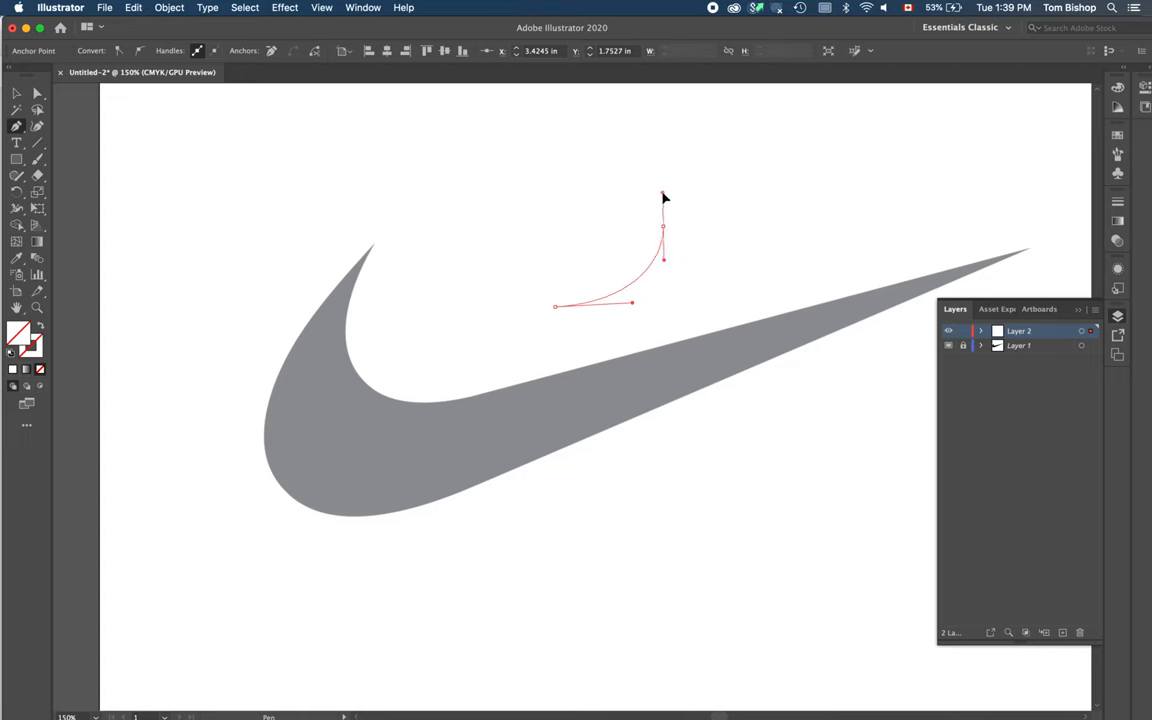
left_click_drag(664, 198, 662, 190)
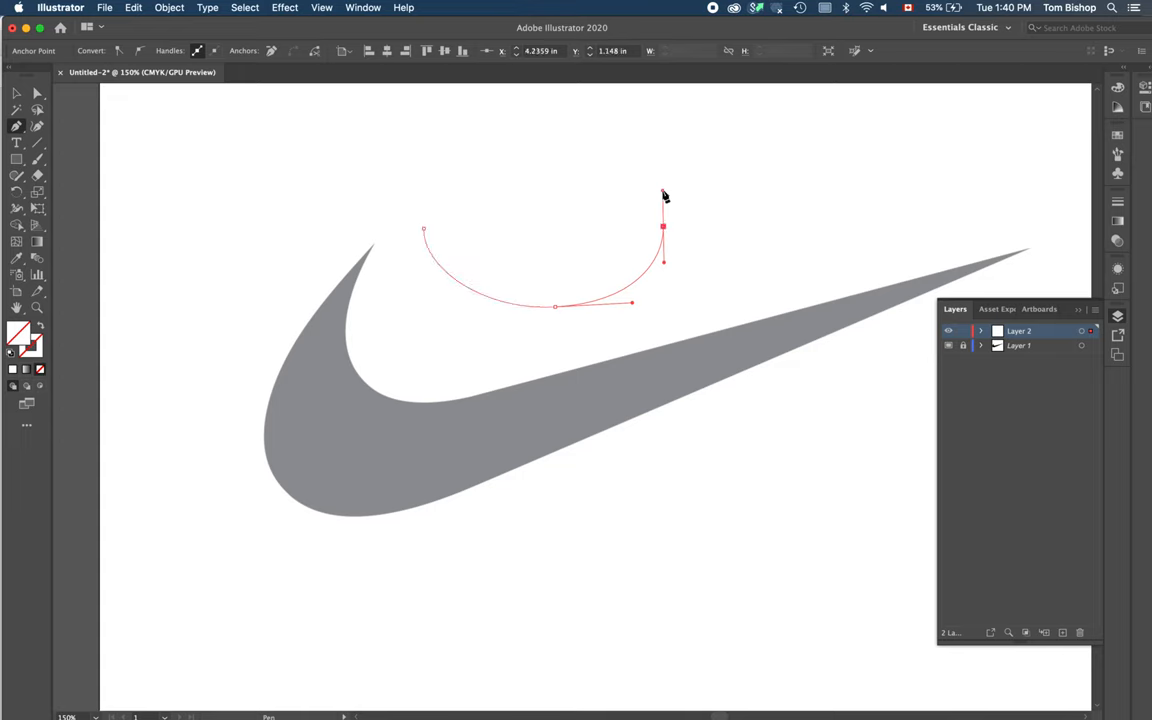
left_click_drag(529, 160, 467, 162)
left_click_drag(425, 232, 429, 265)
left_click_drag(551, 255, 650, 198)
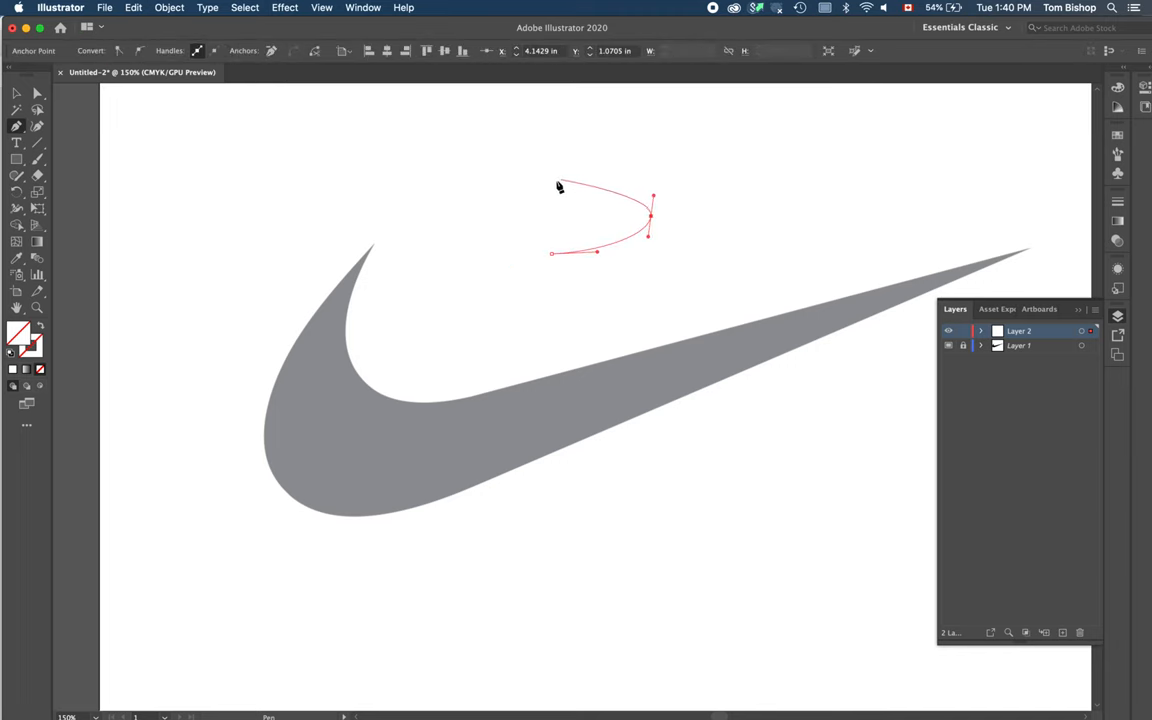
left_click_drag(548, 185, 467, 246)
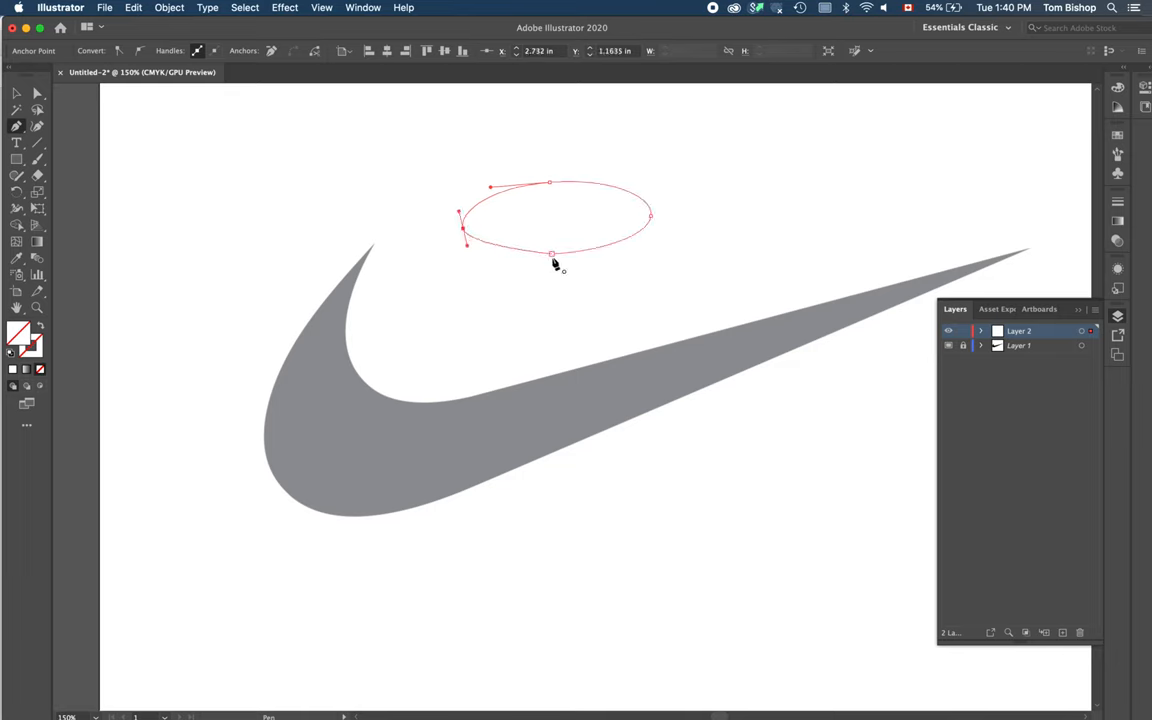
left_click_drag(551, 258, 596, 256)
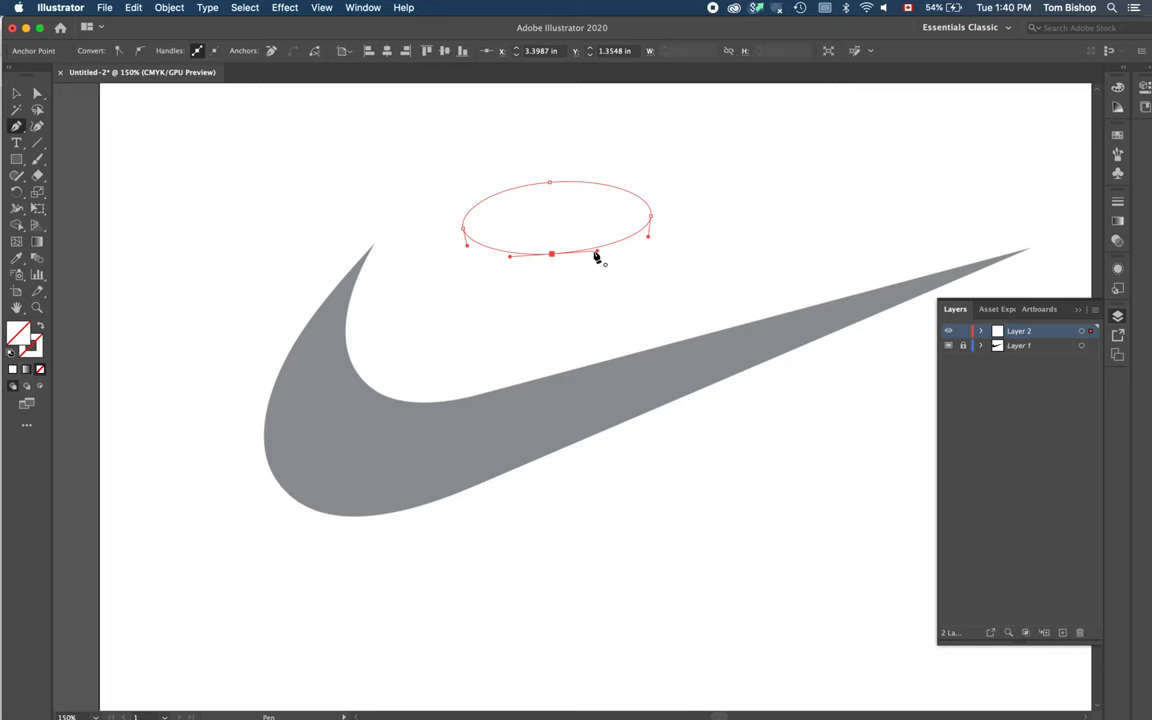
left_click(666, 135, "super")
left_click_drag(481, 155, 594, 327)
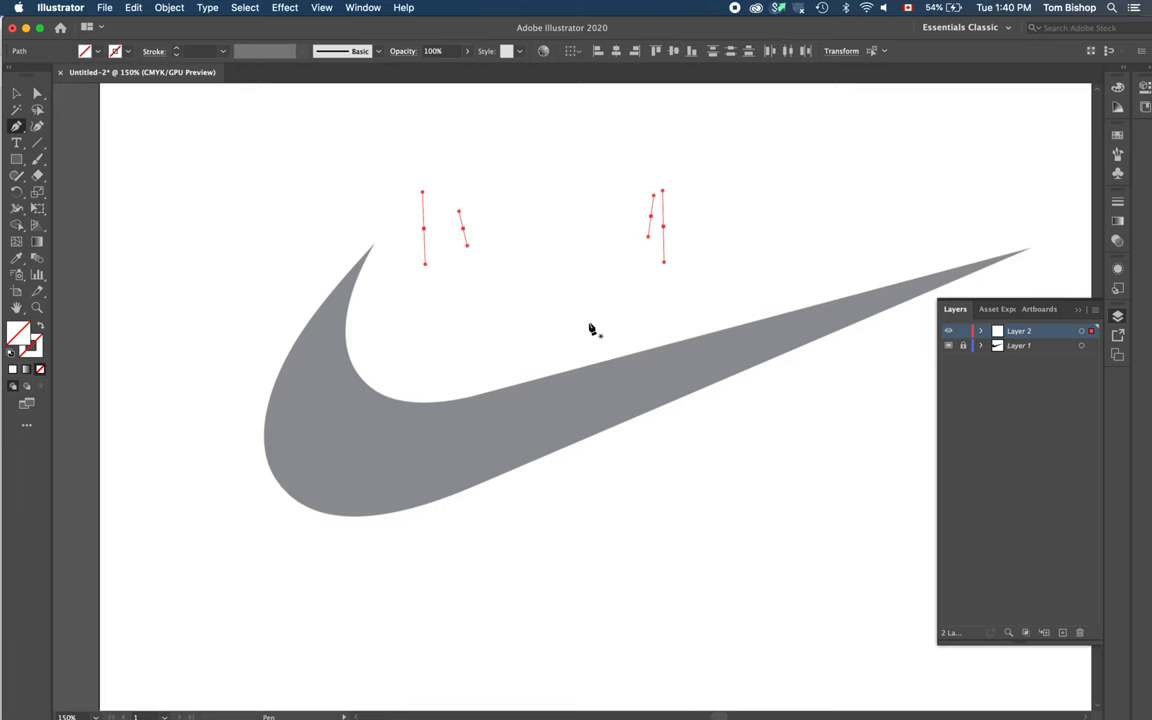
key("Delete")
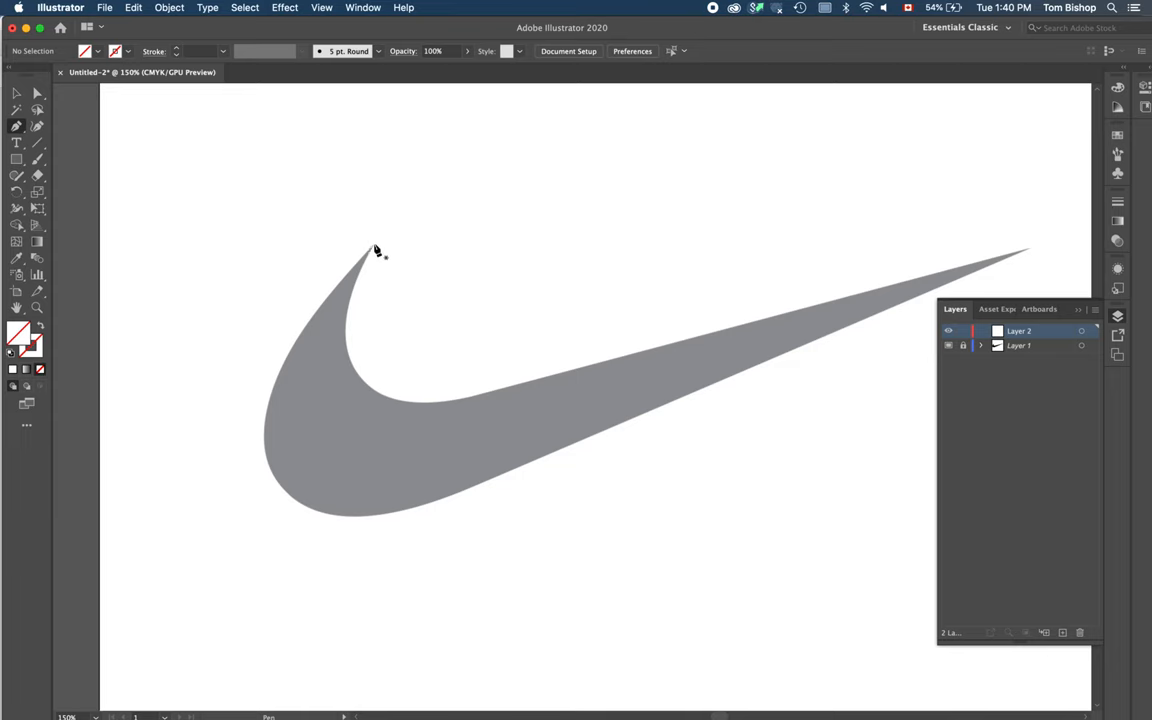
Step: Trace the swoosh outline with the Pen tool using curved anchor points, closing the path at its upper tip
left_click(374, 246)
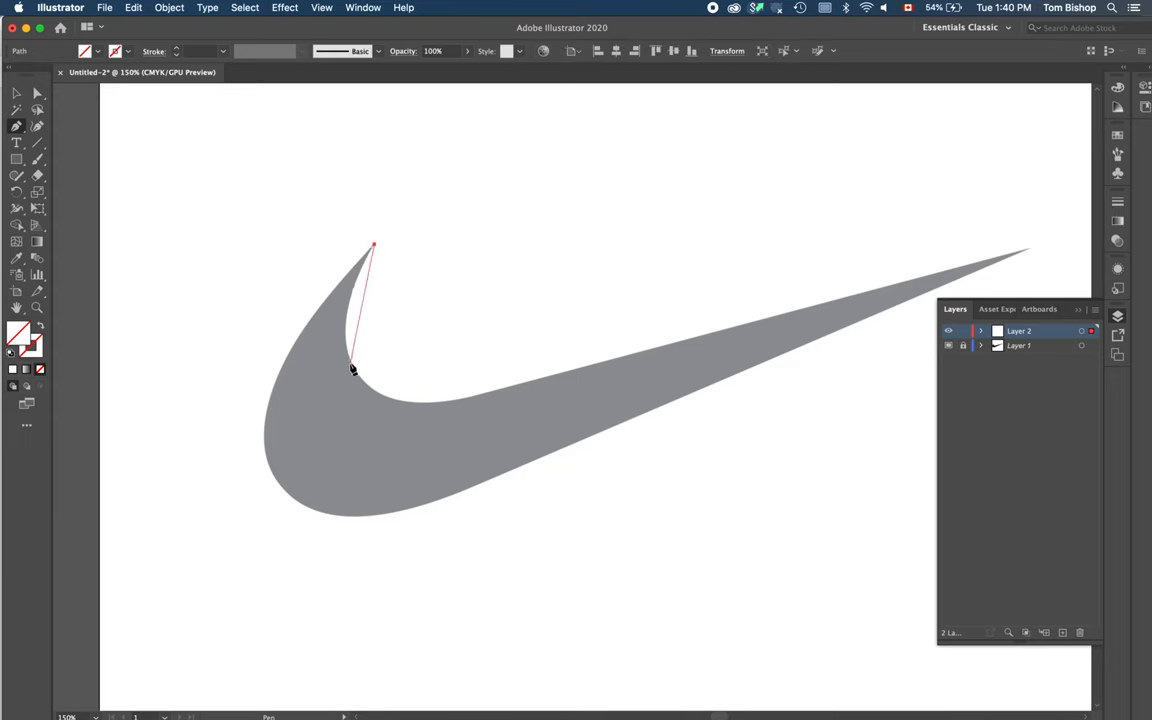
left_click_drag(351, 365, 378, 412)
left_click_drag(378, 414, 378, 412)
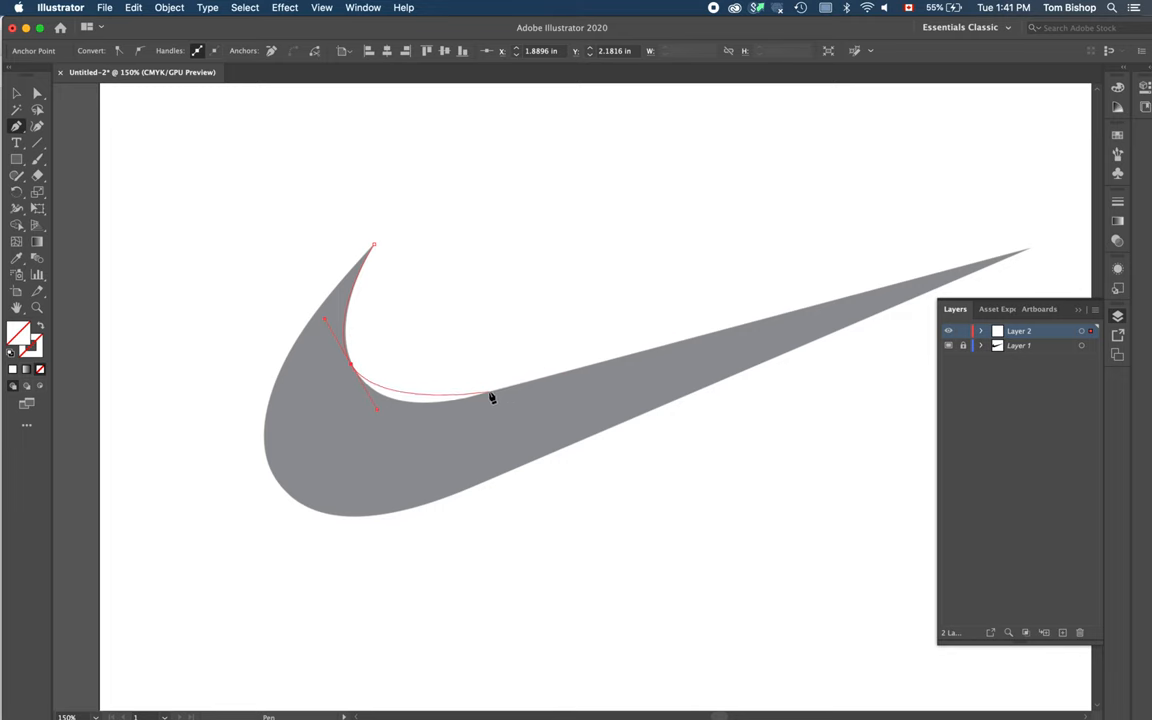
left_click_drag(491, 392, 558, 379)
left_click_drag(557, 375, 557, 375)
left_click(1028, 250)
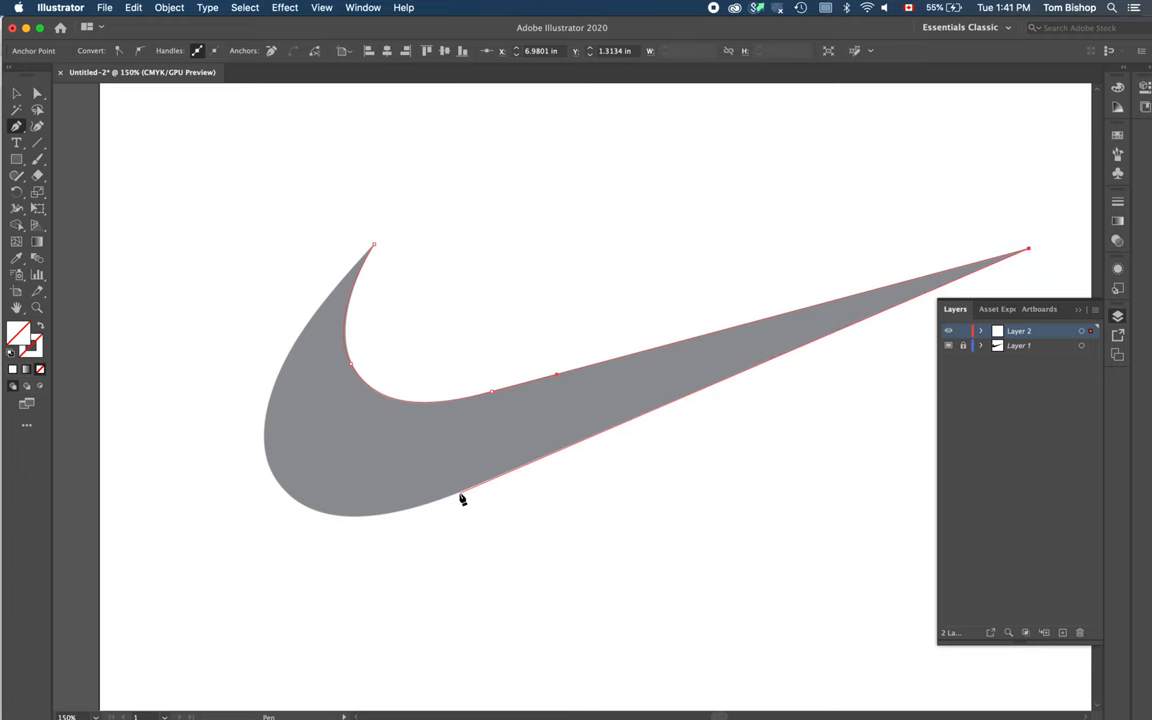
left_click_drag(459, 497, 378, 532)
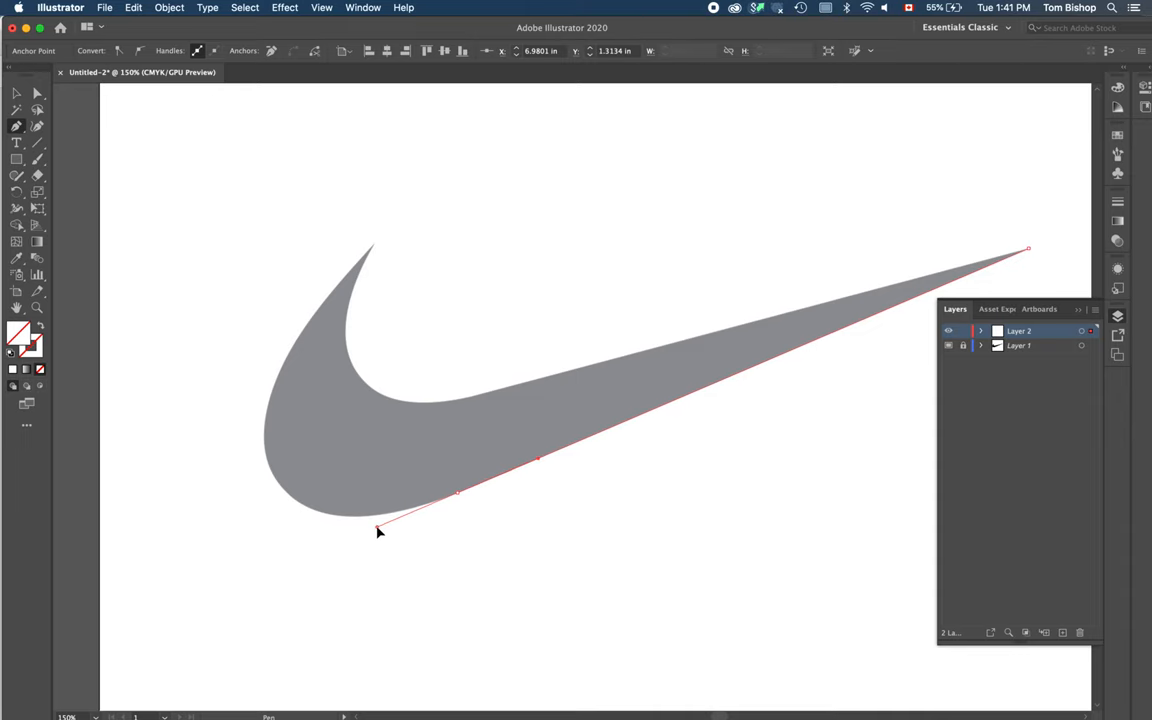
left_click_drag(378, 532, 376, 530)
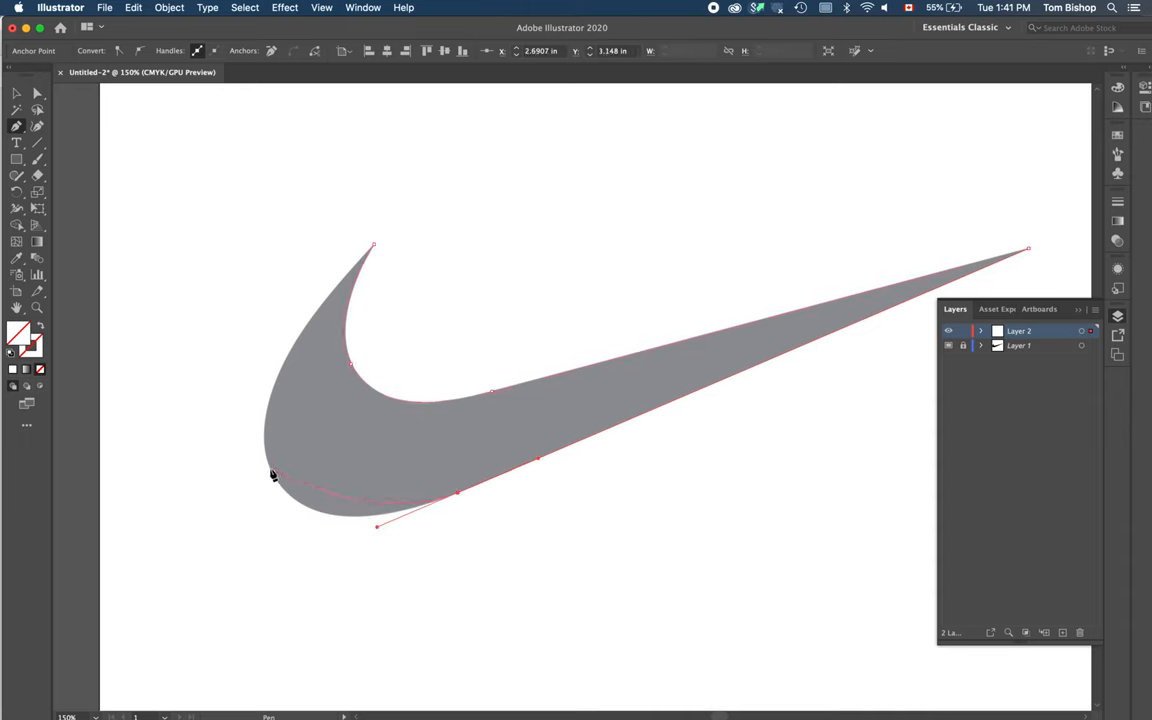
left_click_drag(271, 471, 247, 418)
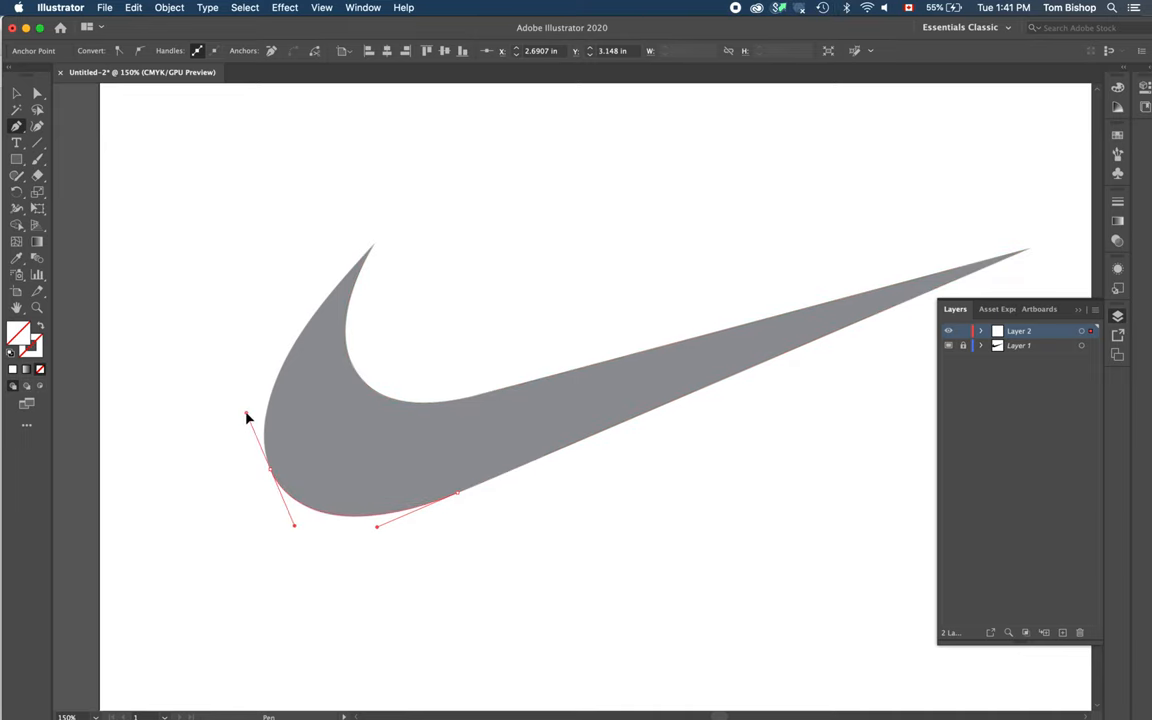
left_click(375, 246)
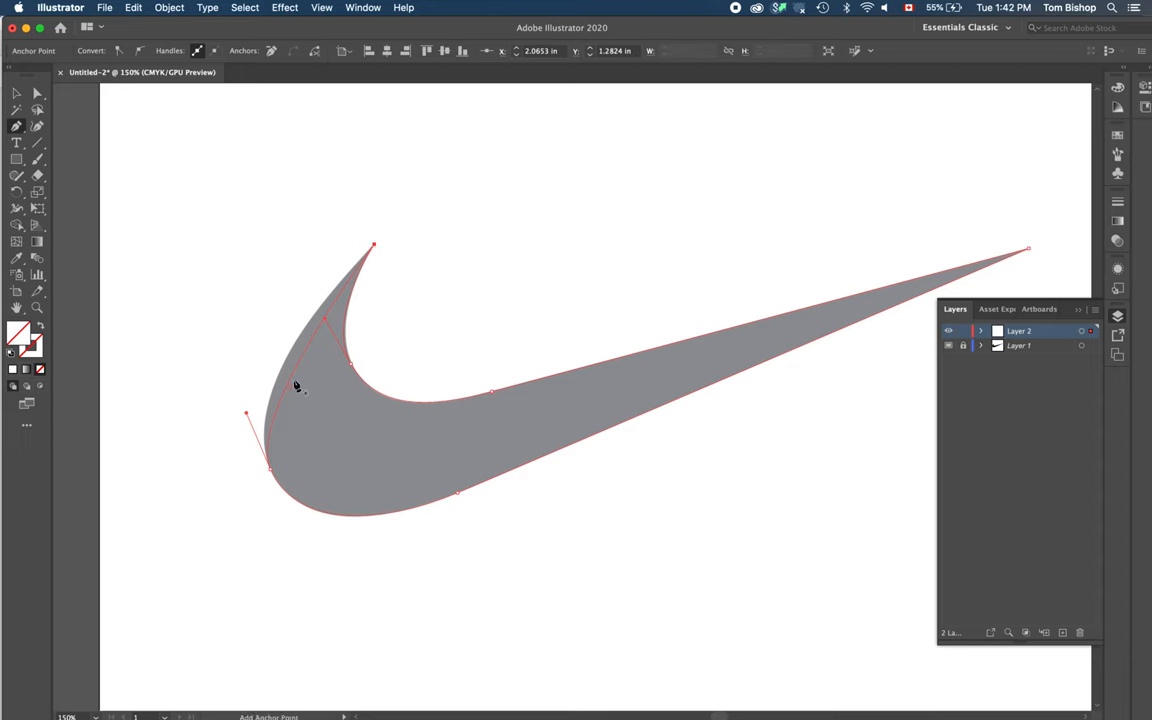
Step: Adjust the direction handle of the lower-left anchor point to refine the swoosh's outer curve
key("super")
key("super")
key("super")
key("super")
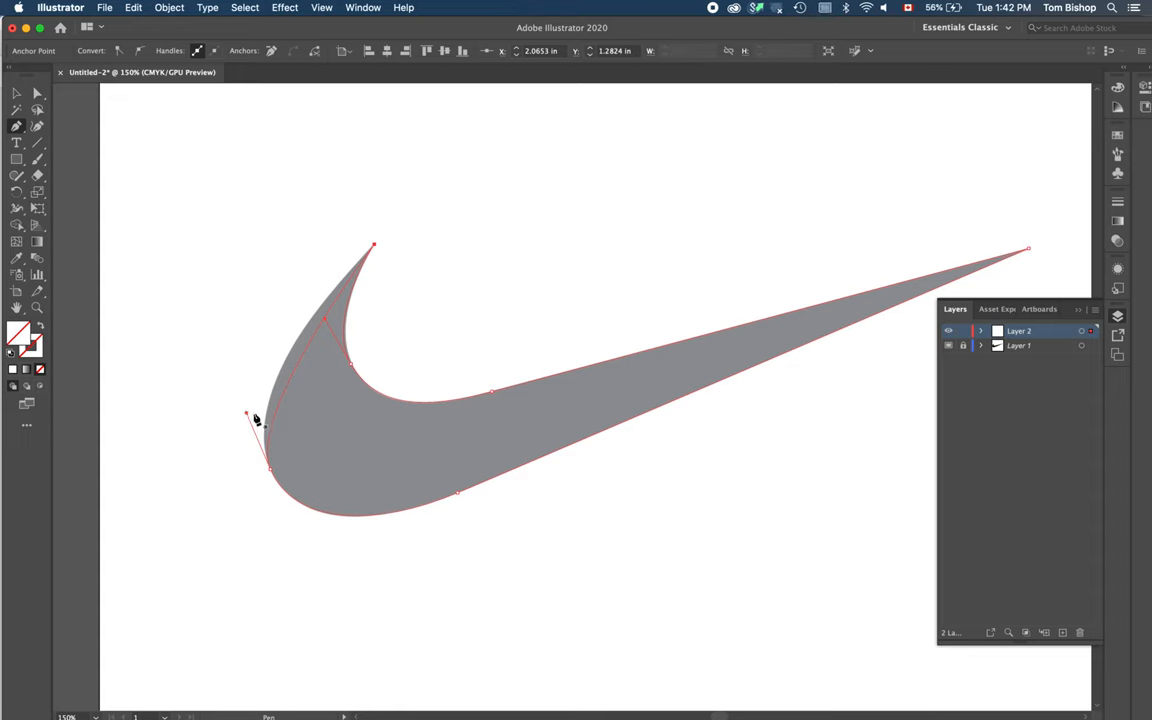
key("super")
left_click_drag(248, 417, 237, 386)
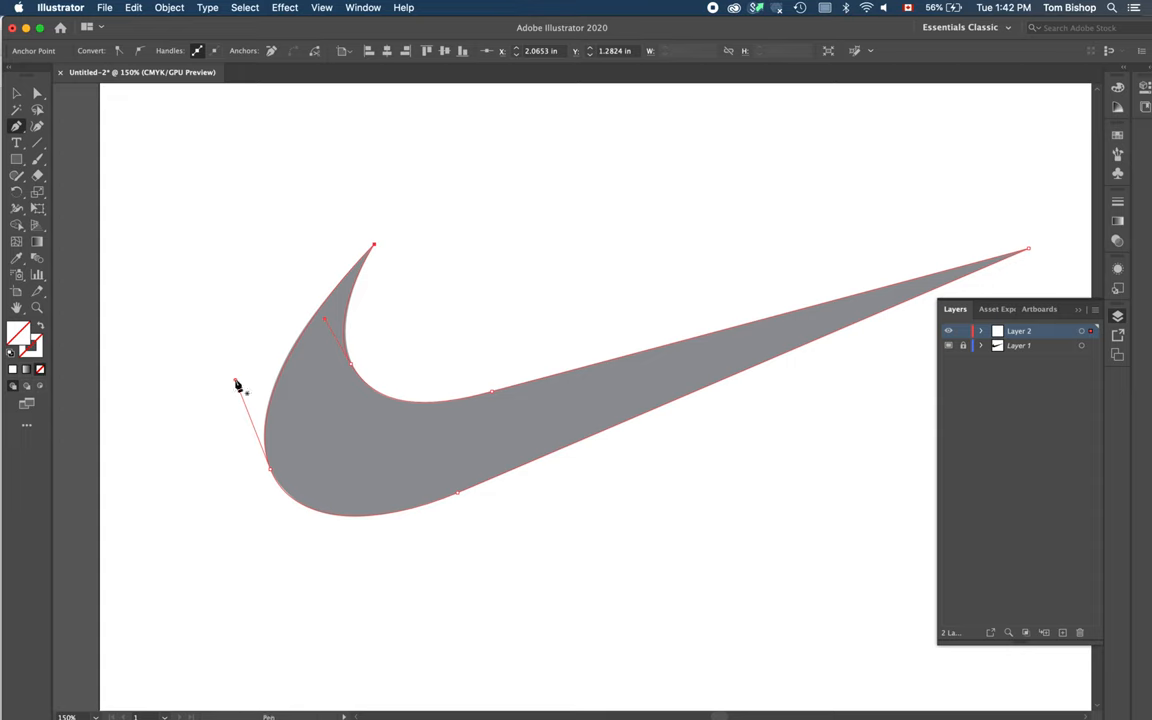